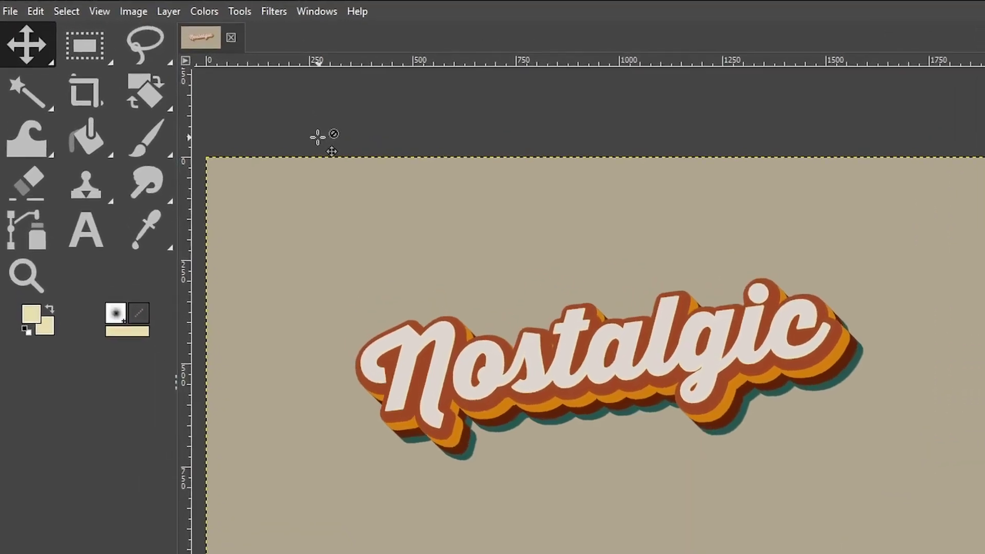
Start a new 1920×1080 image and reveal its advanced options.
key("ctrl+n")
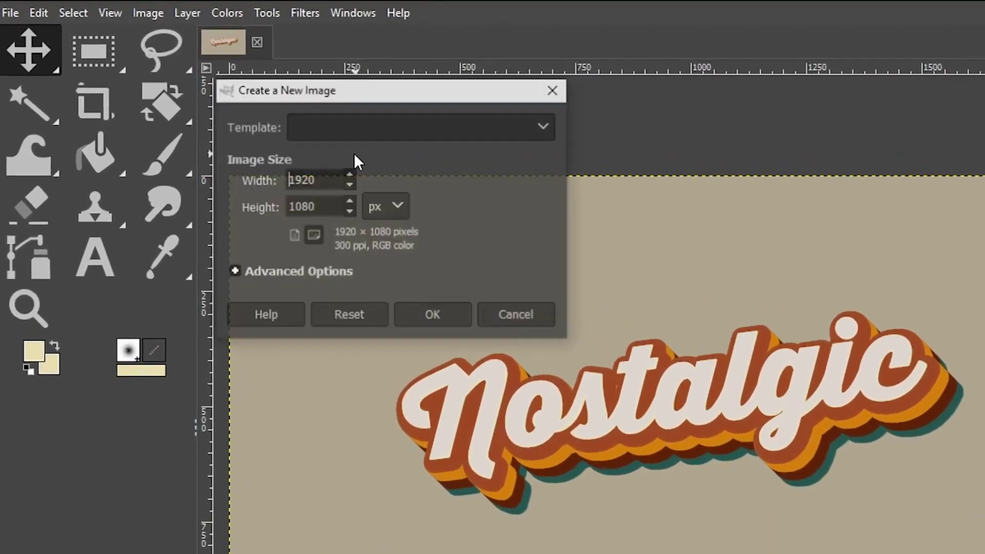
left_click(17, 11)
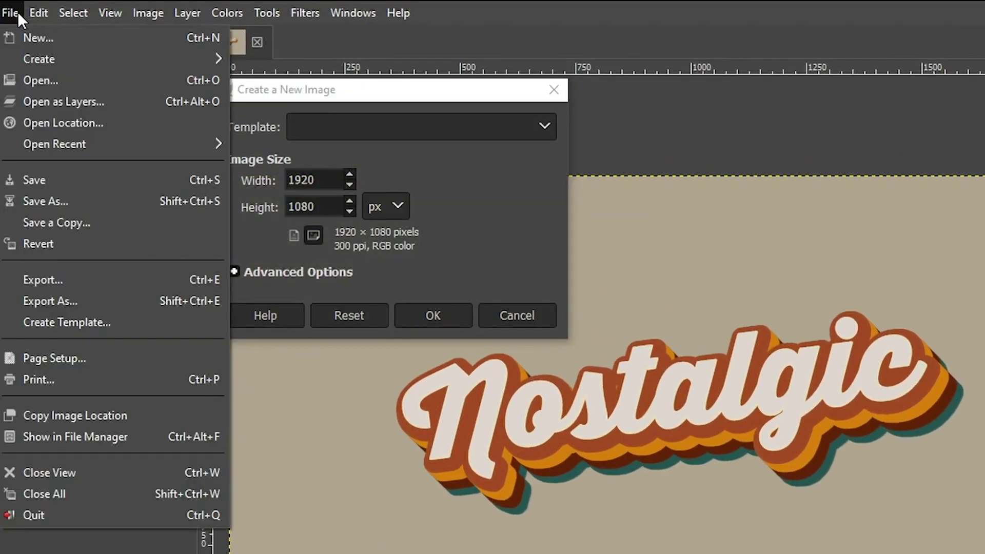
left_click(319, 94)
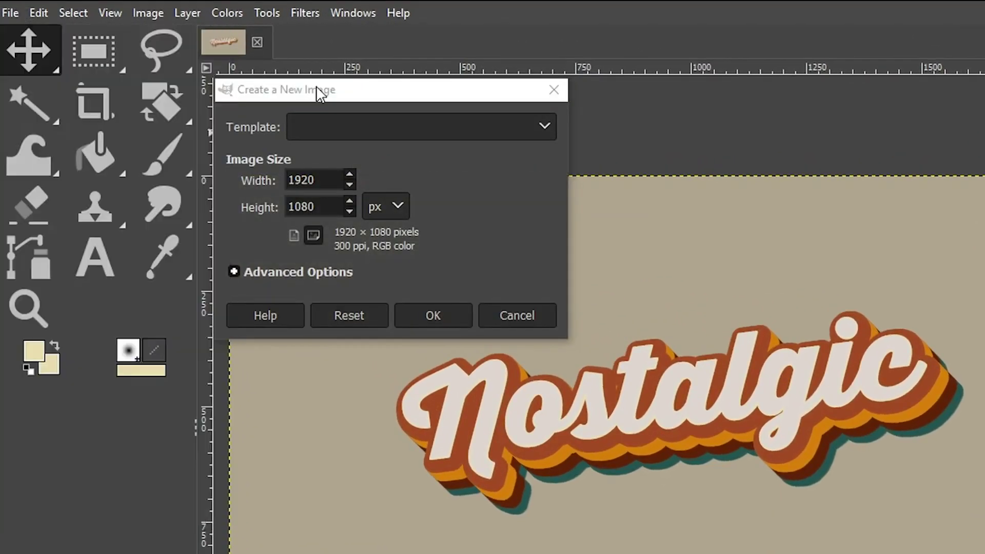
left_click(327, 178)
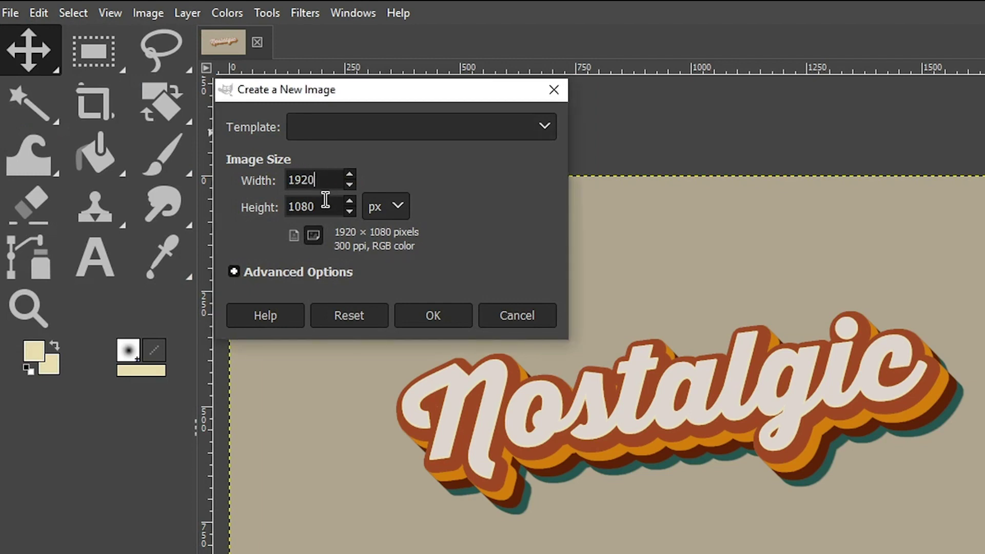
left_click(301, 270)
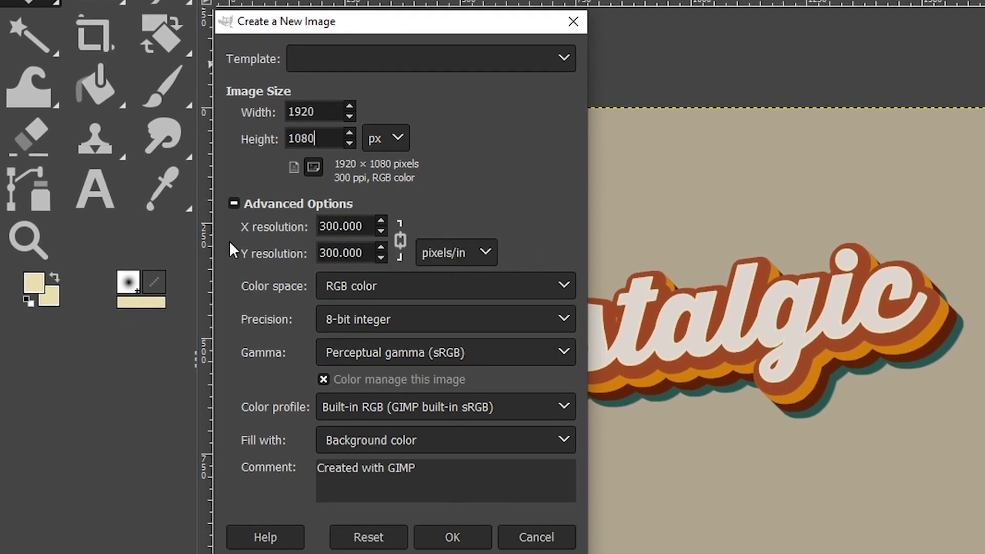
Sample the finished artwork's beige afa58f background as the foreground colour.
left_click(38, 281)
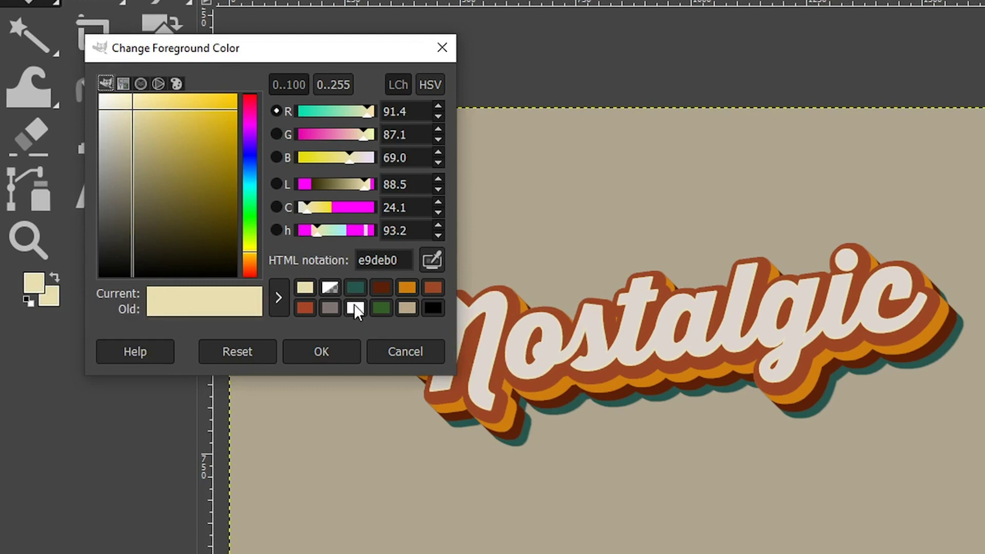
left_click(430, 259)
left_click(556, 237)
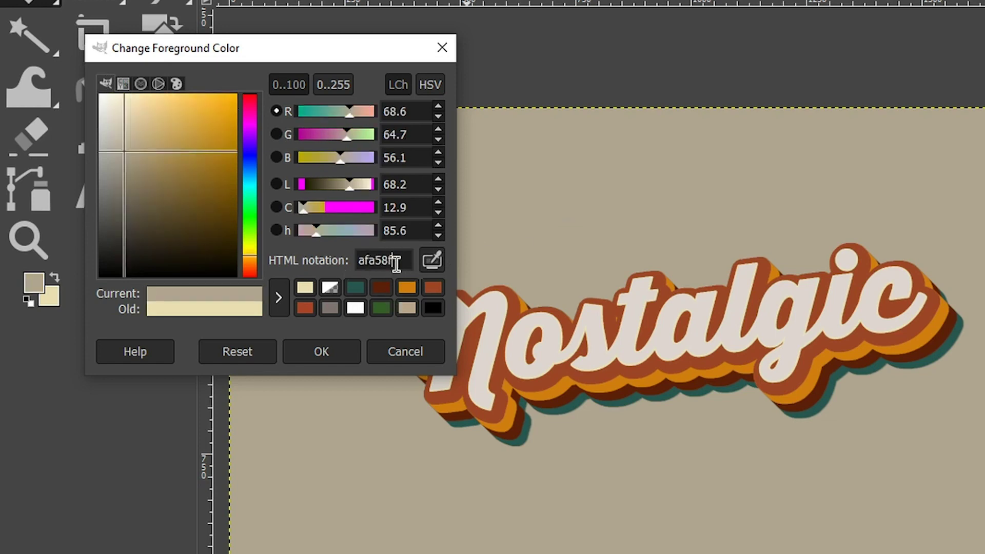
double_click(393, 260)
left_click(393, 260)
left_click(307, 345)
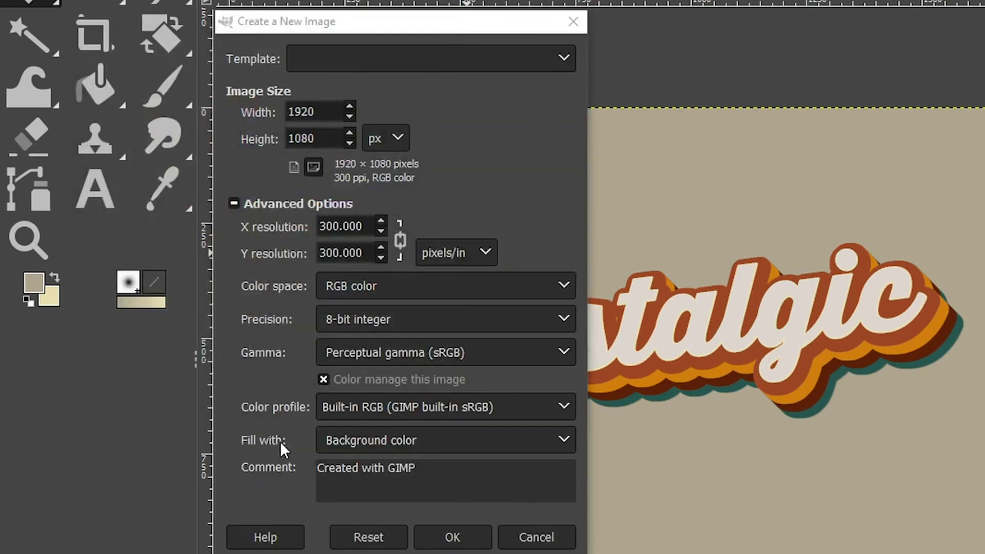
Fill the new image with the foreground colour and create it.
left_click(356, 440)
left_click(402, 465)
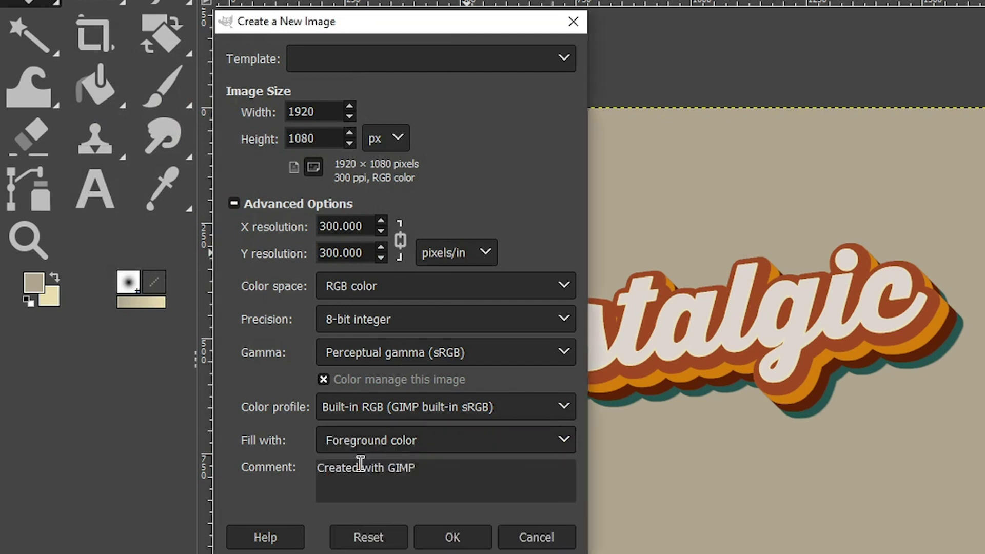
left_click(452, 537)
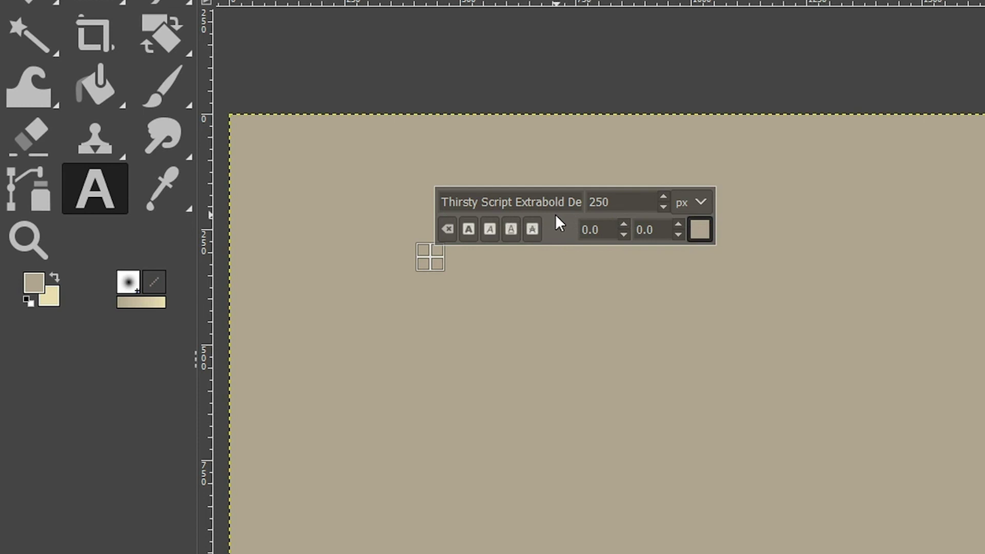
Set the text colour to white ffffff and type 'Nostalgic' in 250 px Thirsty Script Extrabold.
left_click(702, 229)
left_click_drag(662, 220, 525, 112)
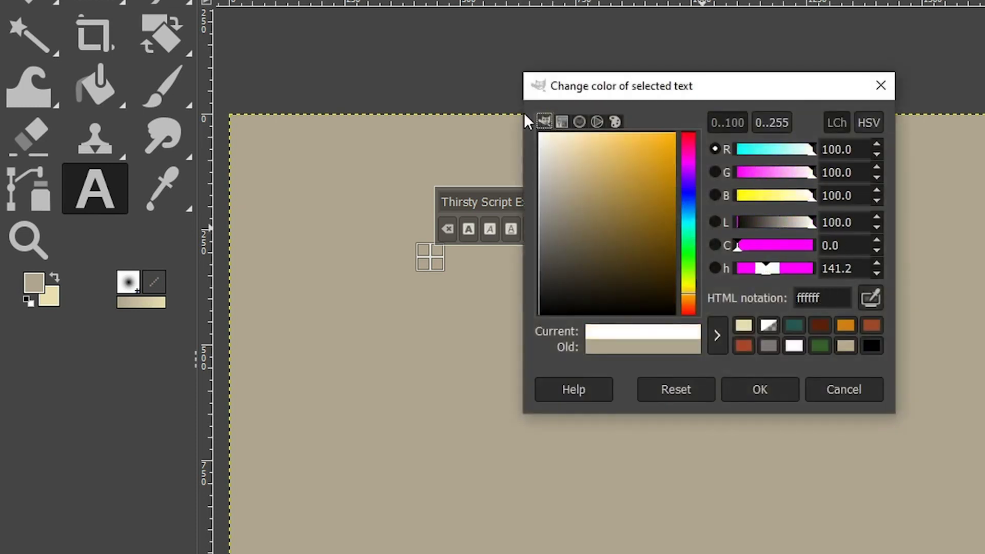
left_click(737, 391)
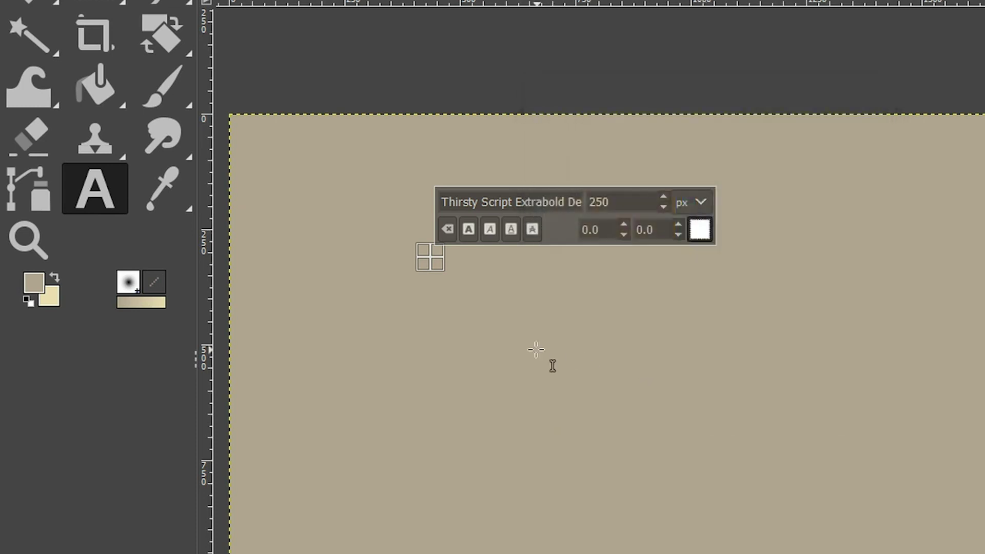
type("Nosta")
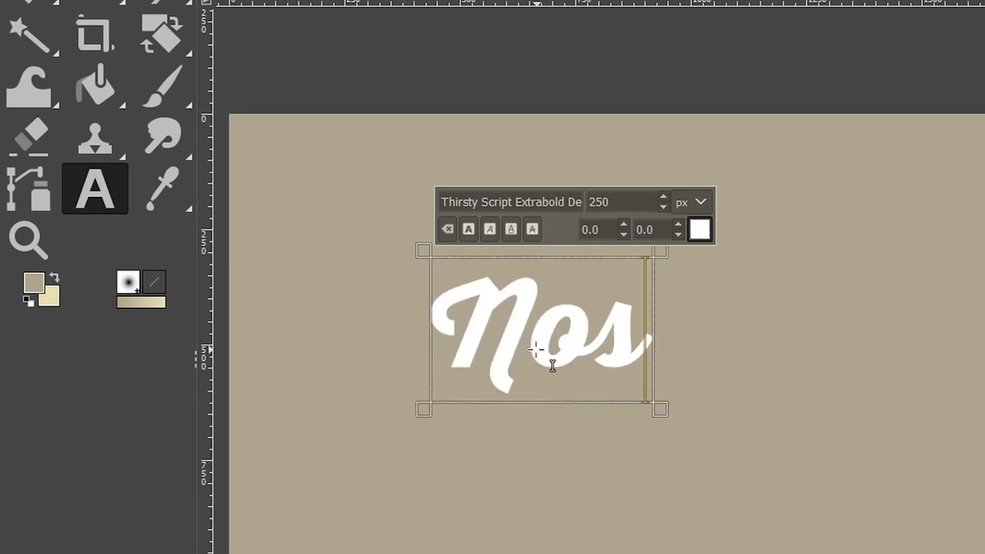
type("lgic")
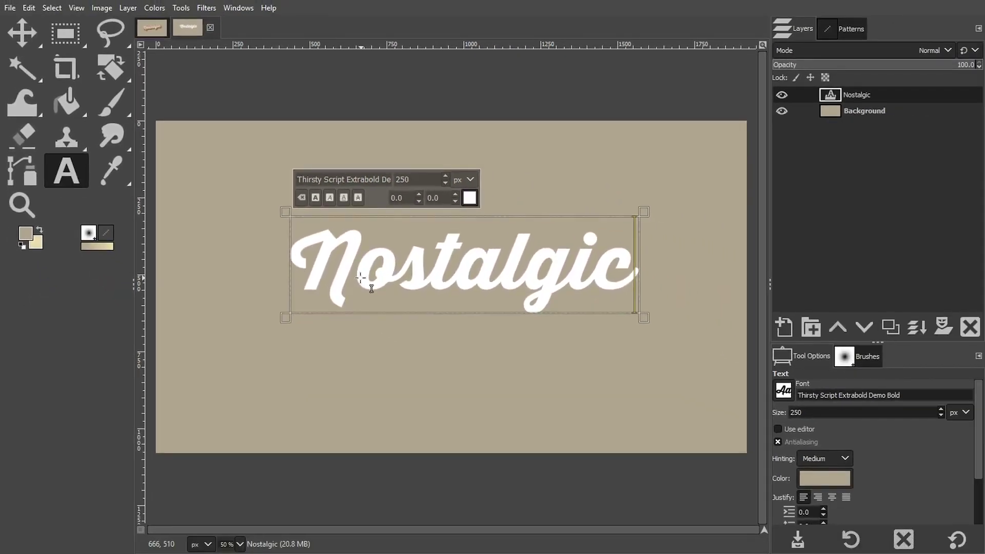
key("Escape")
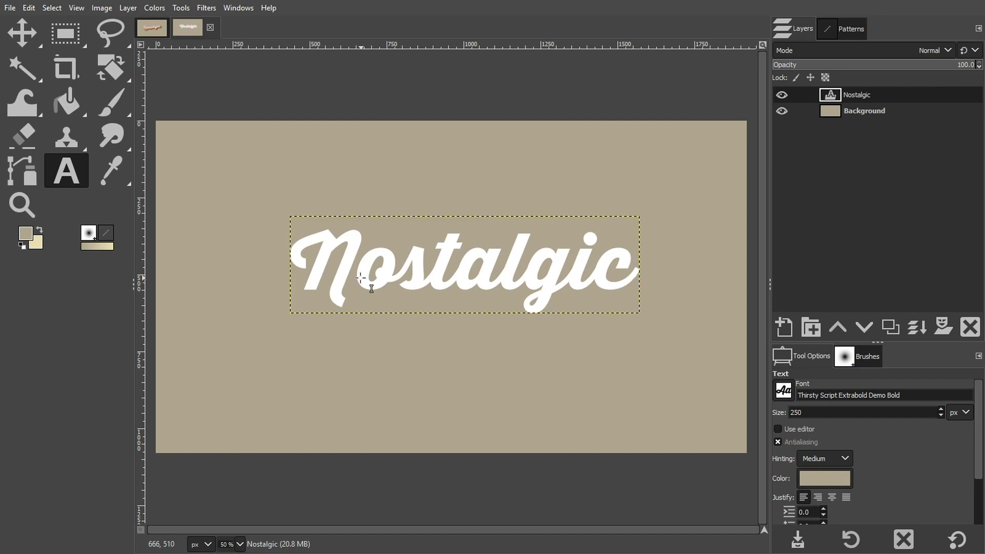
Nudge the Nostalgic text up and left, then rotate it a few degrees.
key("m")
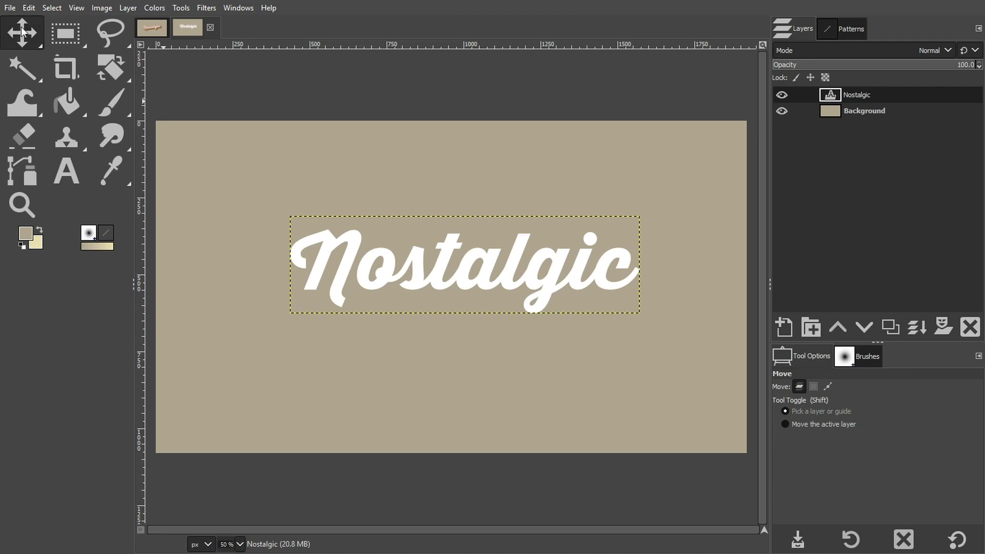
left_click_drag(414, 270, 408, 265)
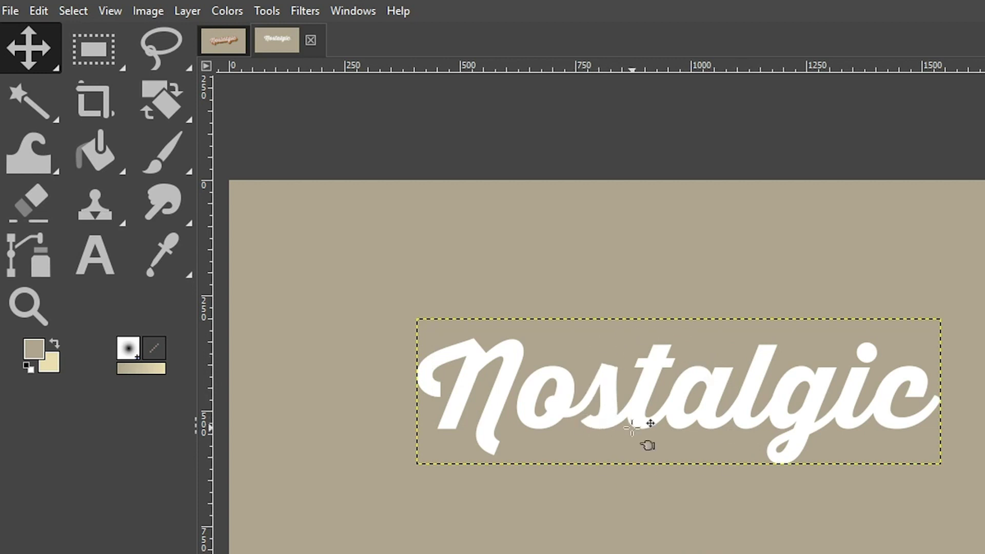
left_click(157, 103)
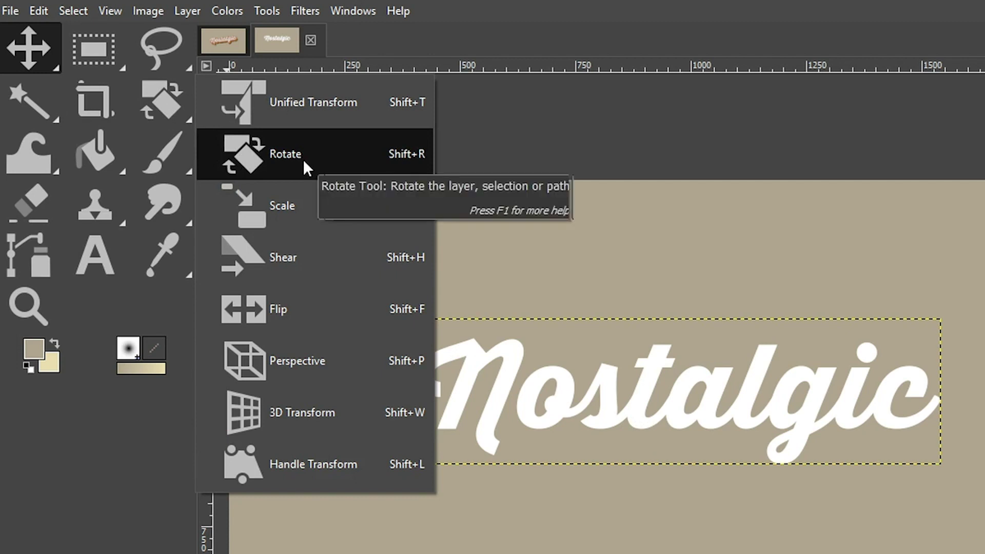
left_click(407, 161)
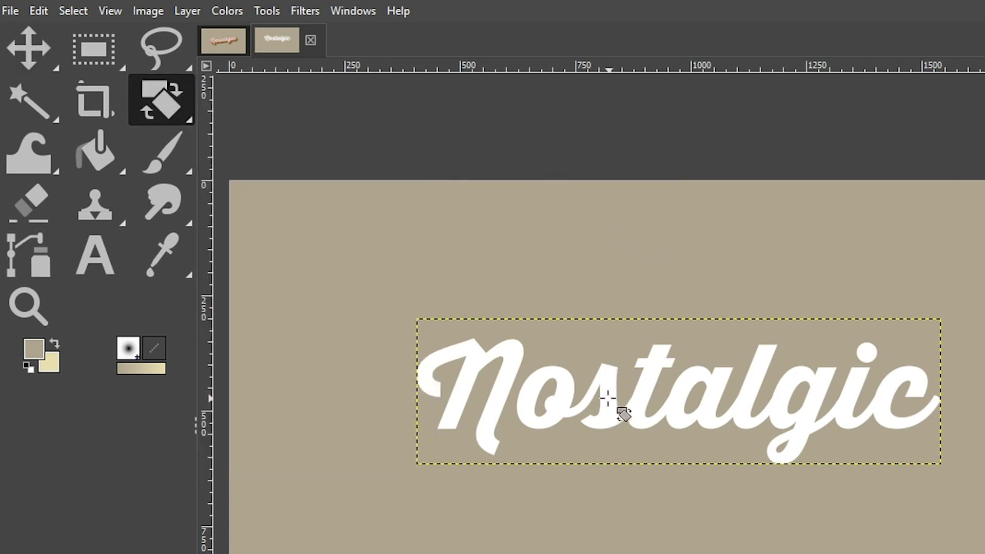
left_click_drag(608, 397, 609, 407)
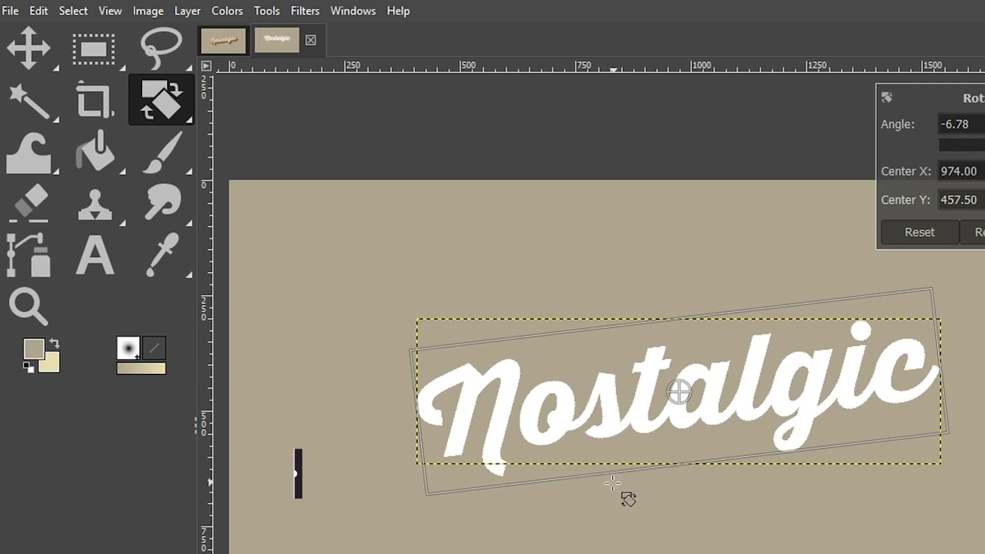
key("Return")
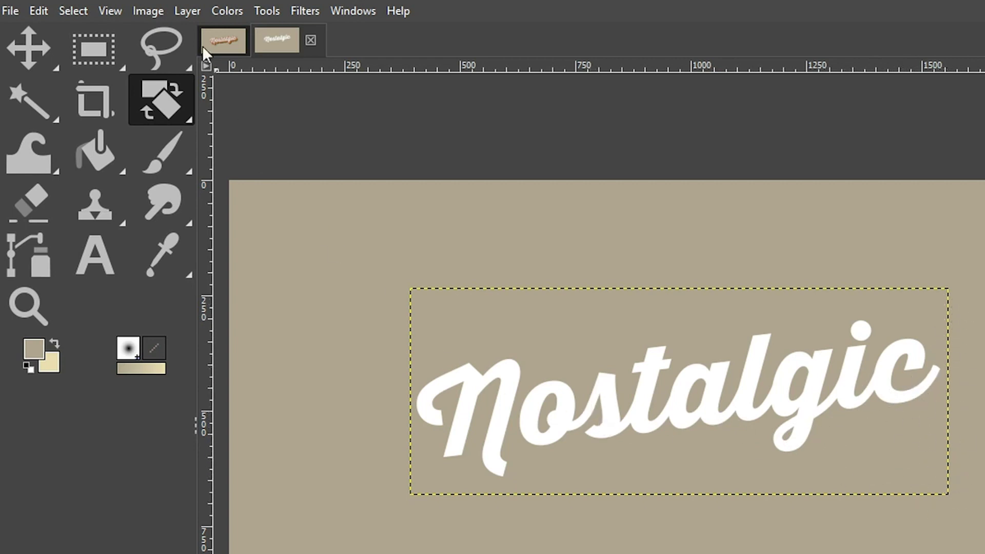
Enlarge the Nostalgic text layer to the full 1920×1080 image size.
left_click(187, 11)
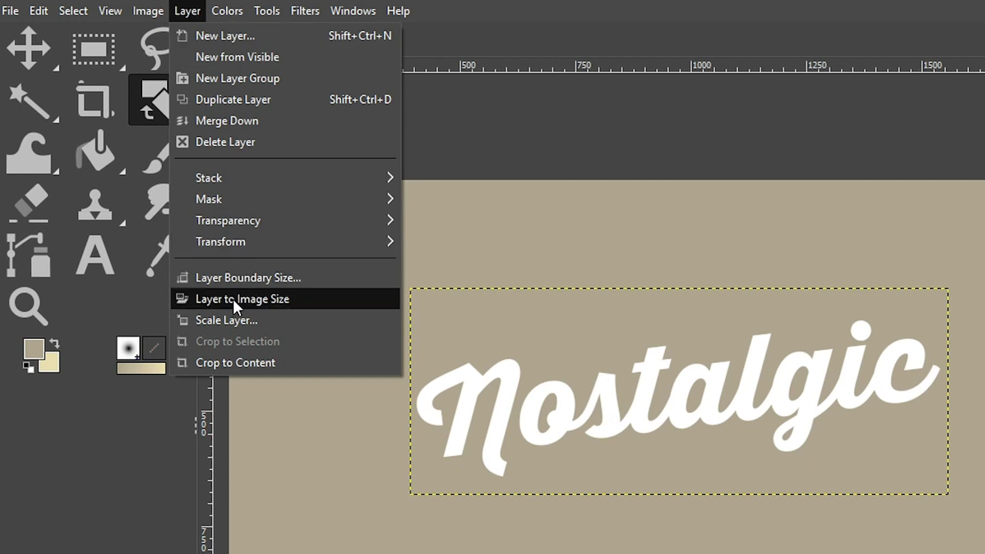
left_click(233, 298)
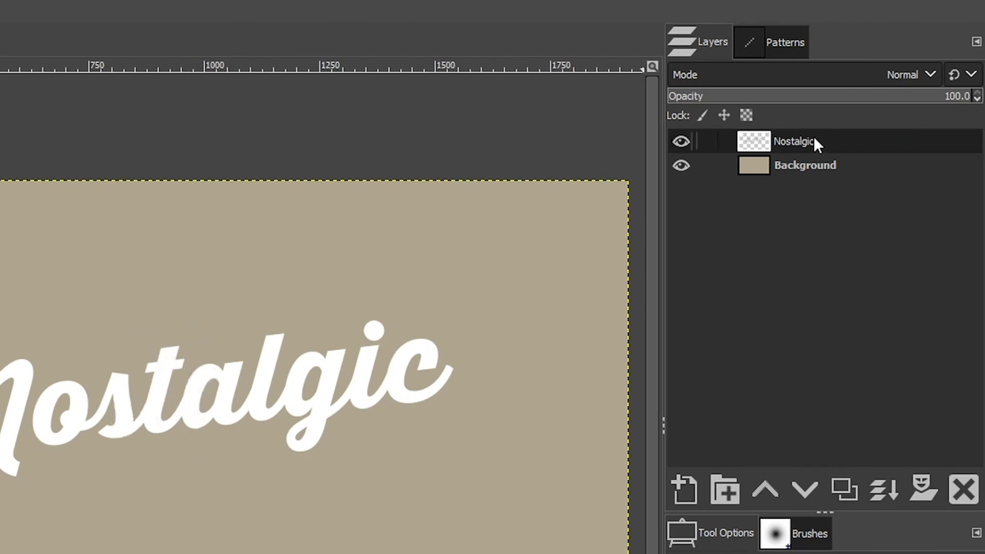
Turn the Nostalgic lettering into a selection and zoom in on the first letters.
right_click(828, 144)
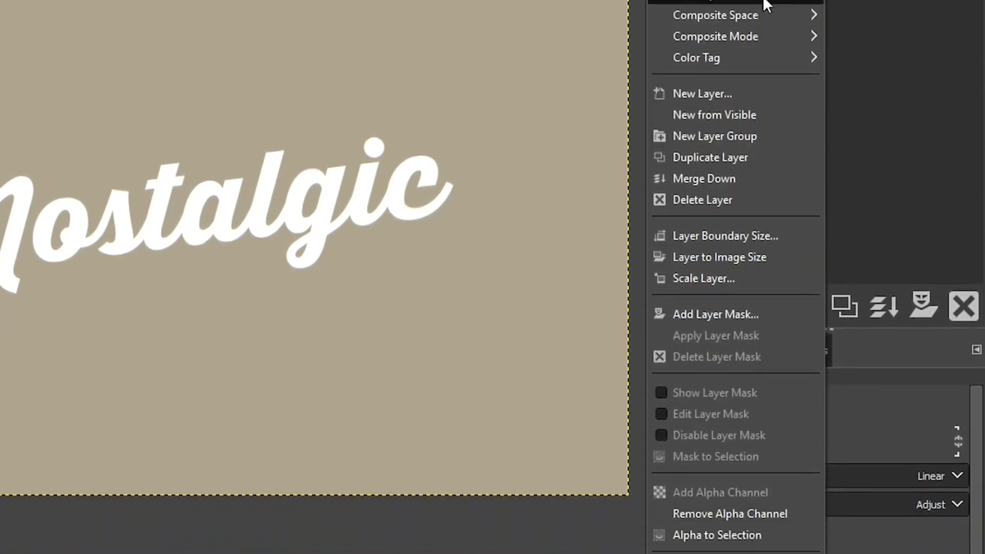
left_click(673, 535)
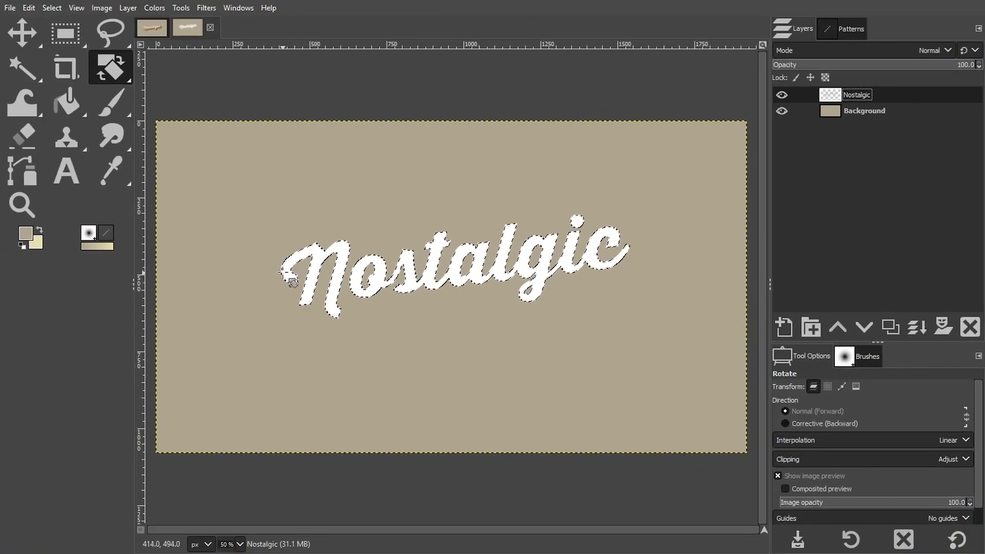
key("z")
left_click(24, 233)
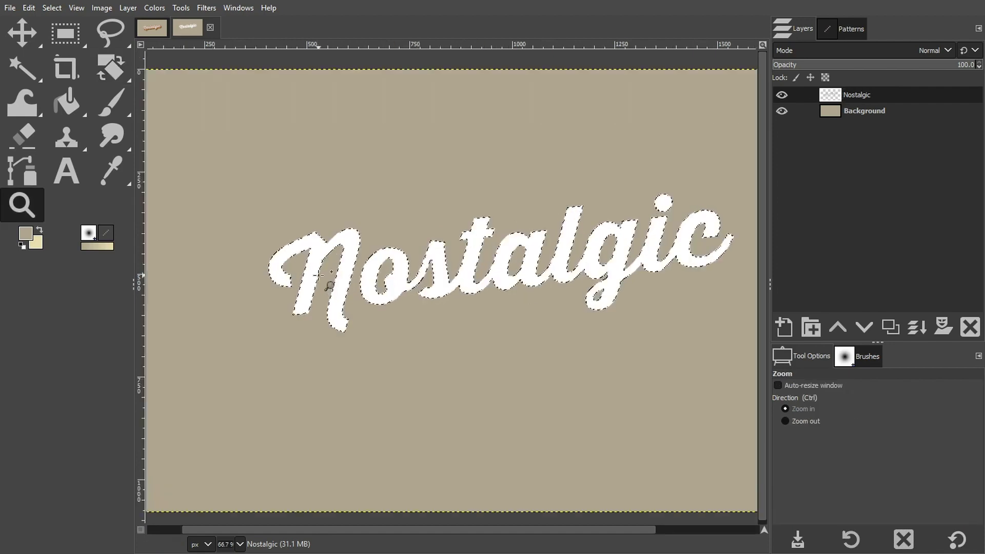
left_click(318, 275)
left_click(318, 276)
left_click(319, 276)
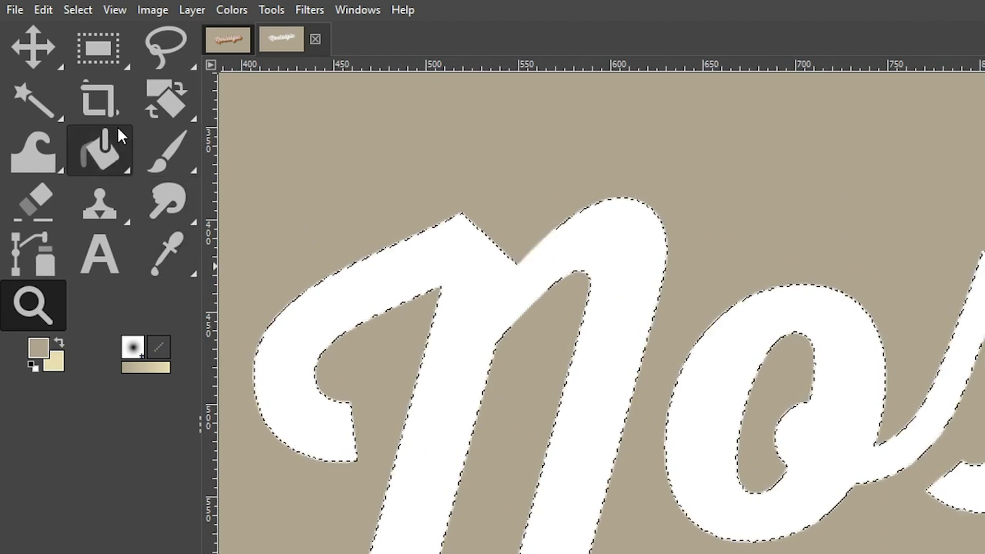
Set the foreground colour to cream e9deb0 from the Stroke Selection dialog.
left_click(44, 10)
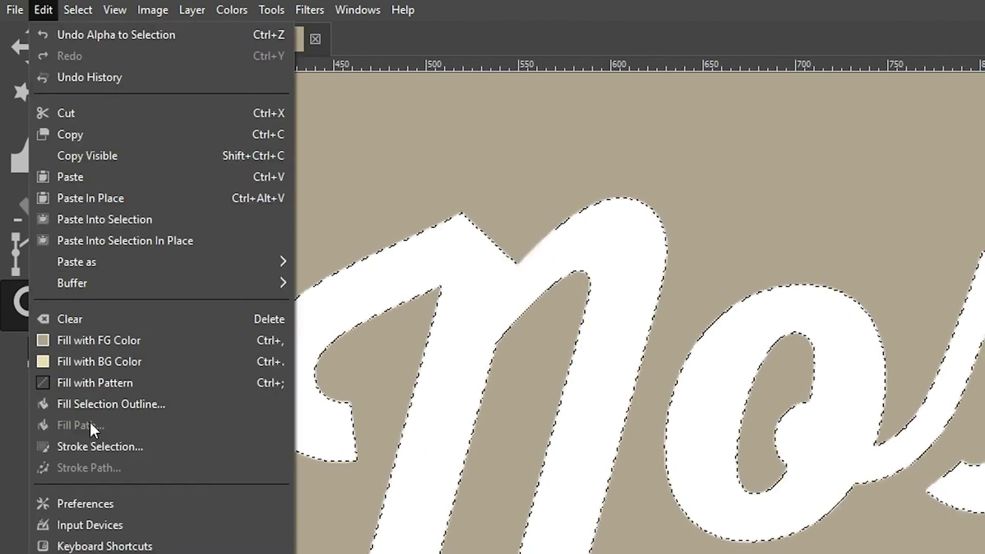
left_click(106, 446)
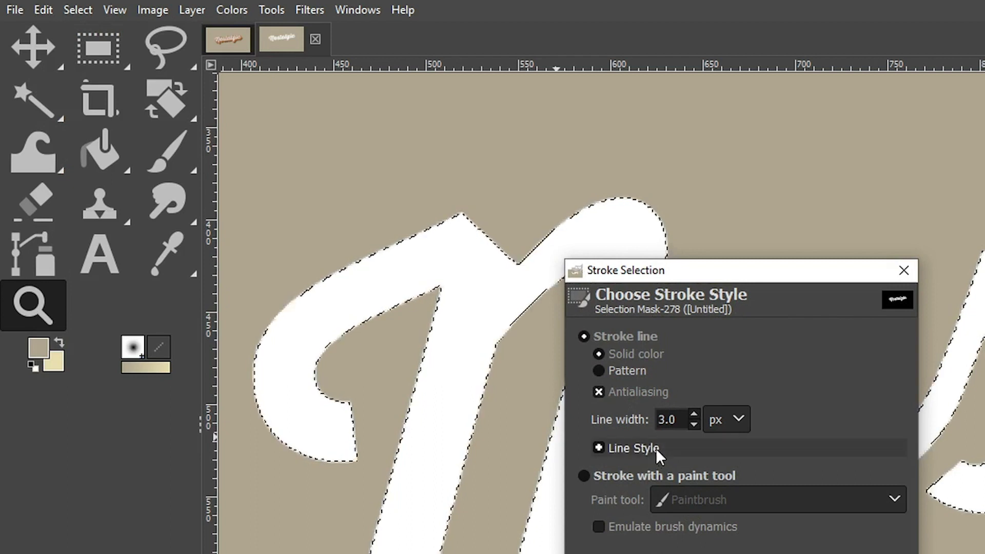
left_click(58, 340)
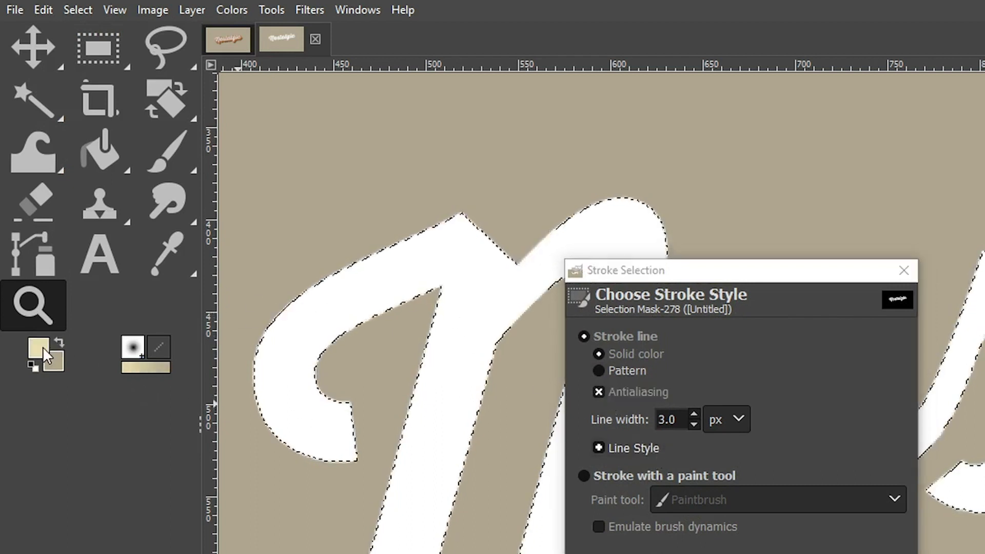
left_click(42, 347)
left_click(403, 326)
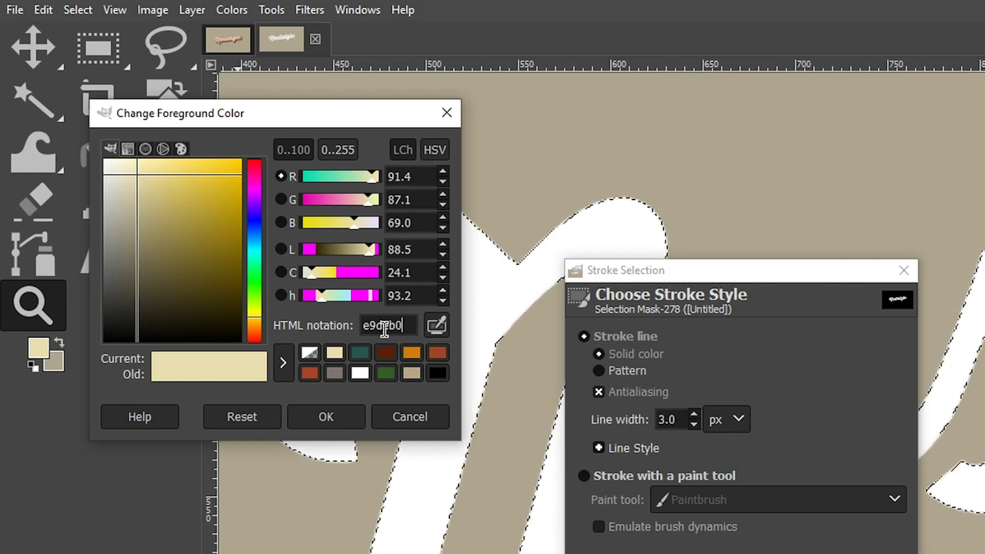
left_click(351, 414)
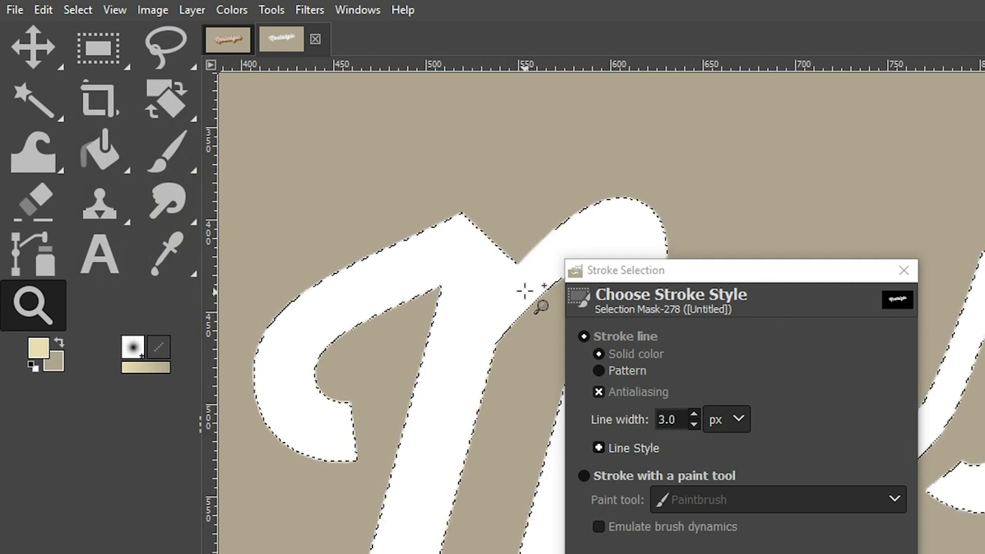
Stroke the letter selection in cream as a trial, then discard it.
key("Return")
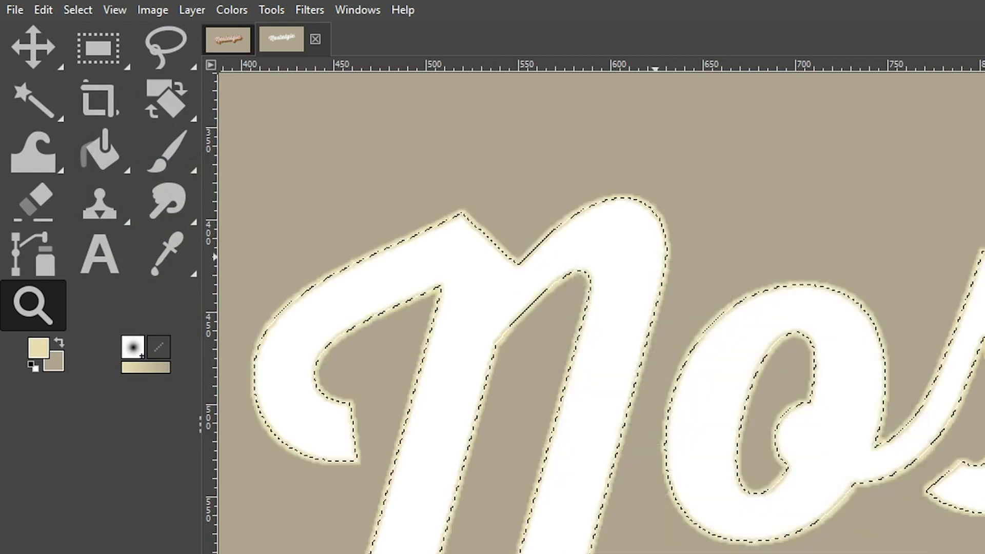
left_click(84, 10)
left_click(99, 54)
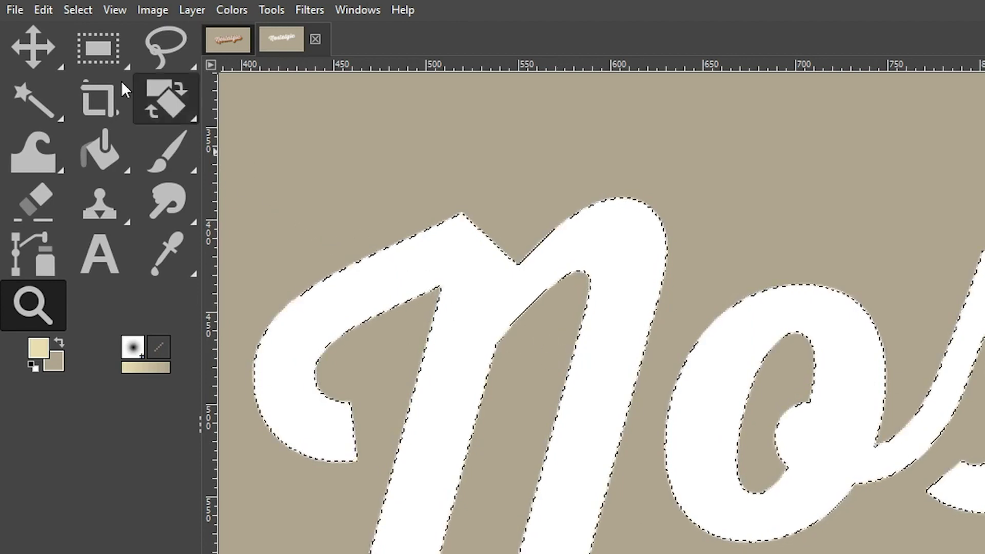
Grow the letter-shaped selection outward by 3 px.
left_click(77, 10)
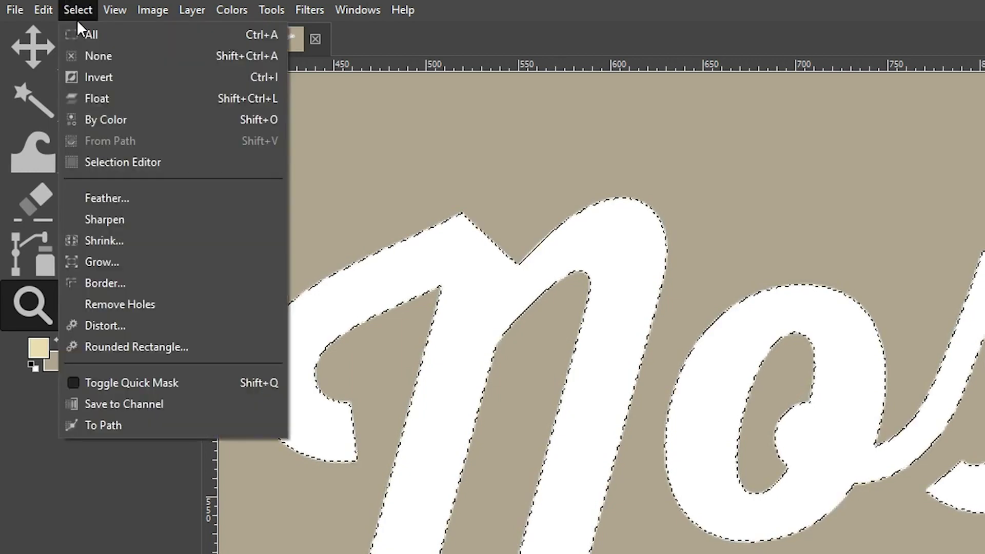
left_click(106, 259)
left_click(82, 279)
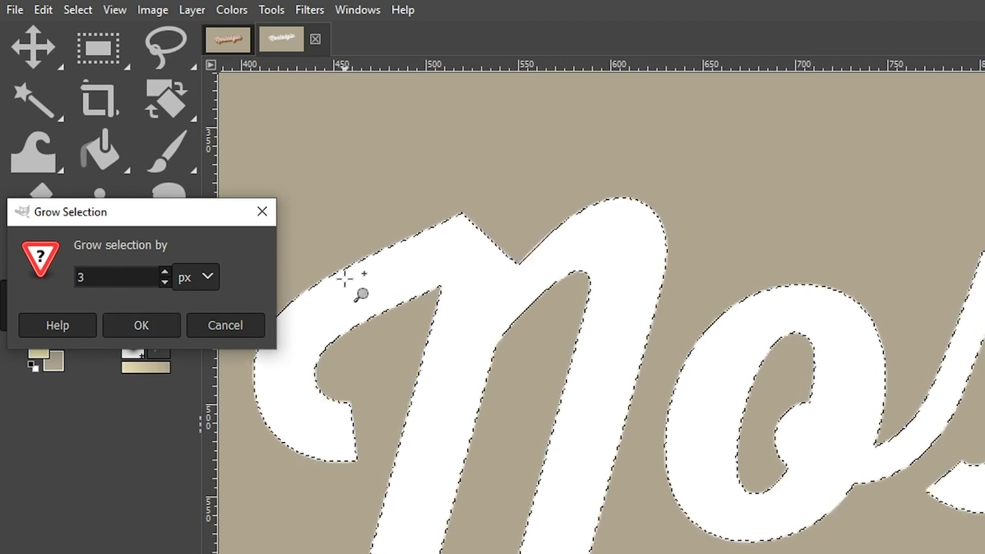
left_click(140, 324)
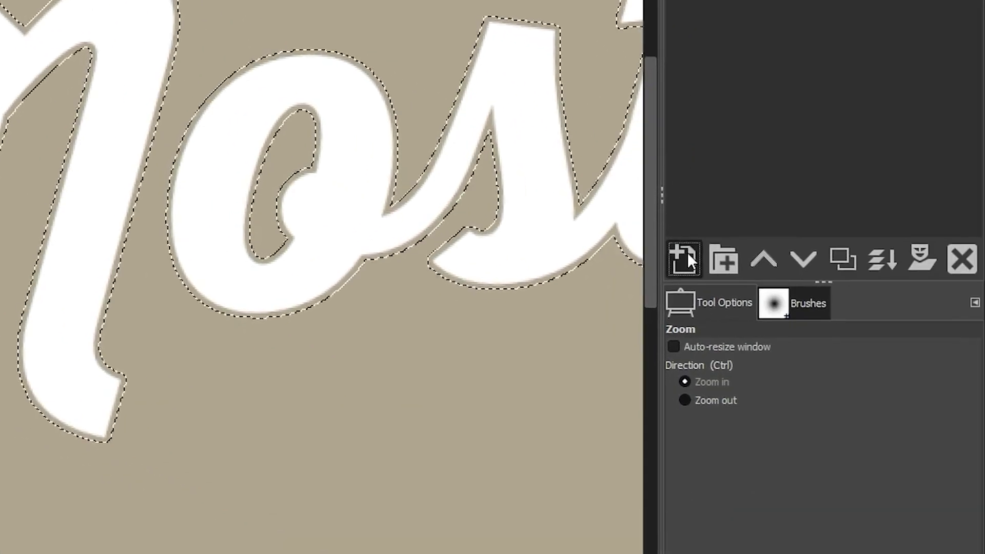
Add a transparent layer named 'Stroke' and bucket-fill the grown selection with cream.
left_click(687, 251)
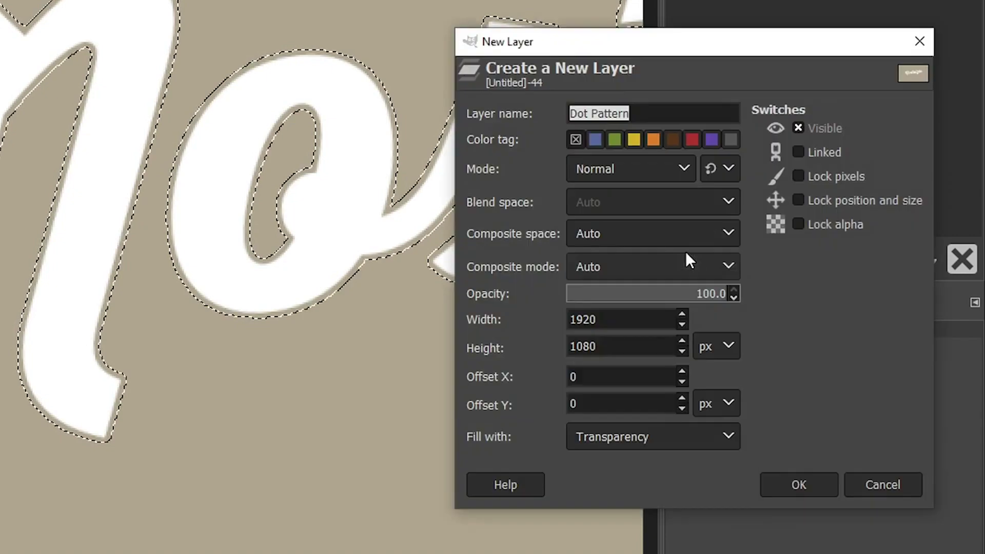
type("Stroke")
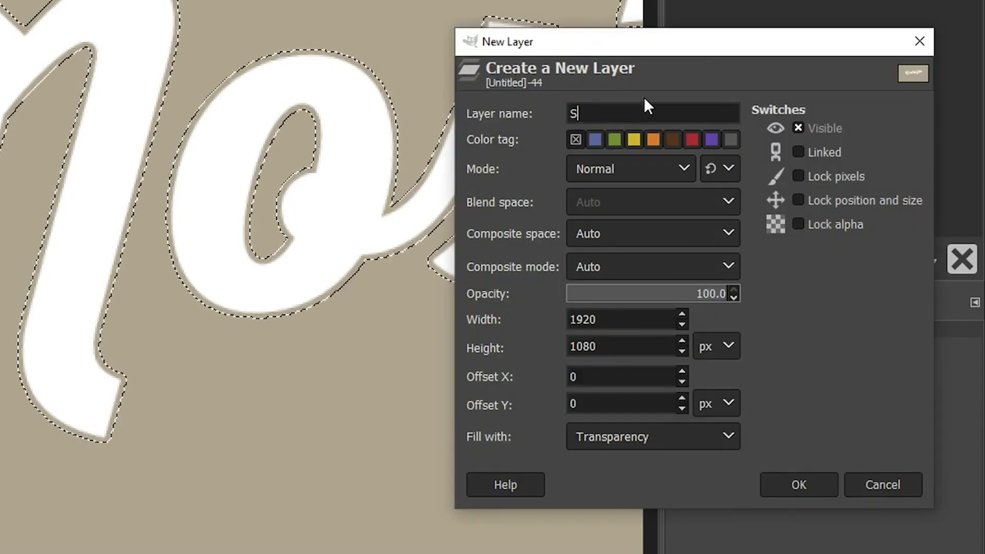
left_click(597, 436)
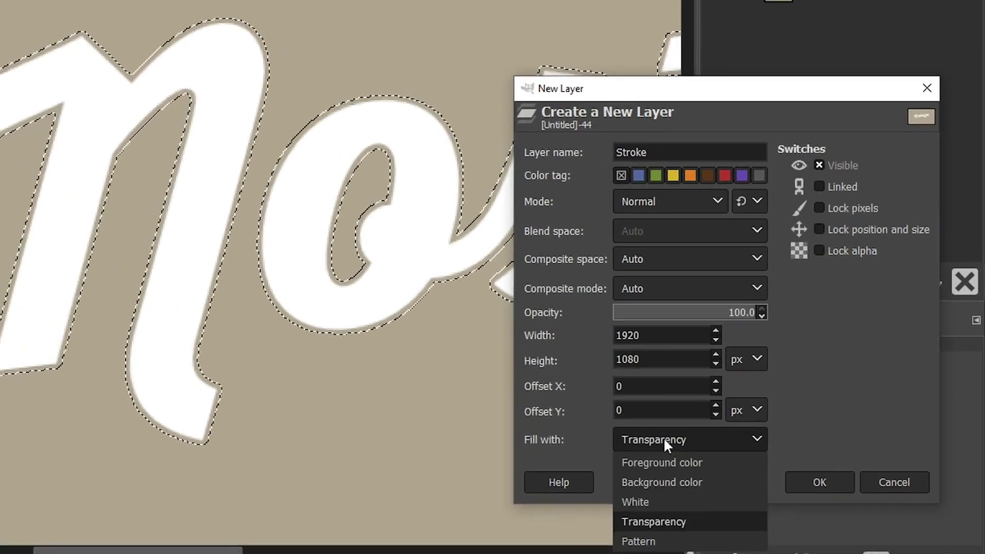
left_click(623, 436)
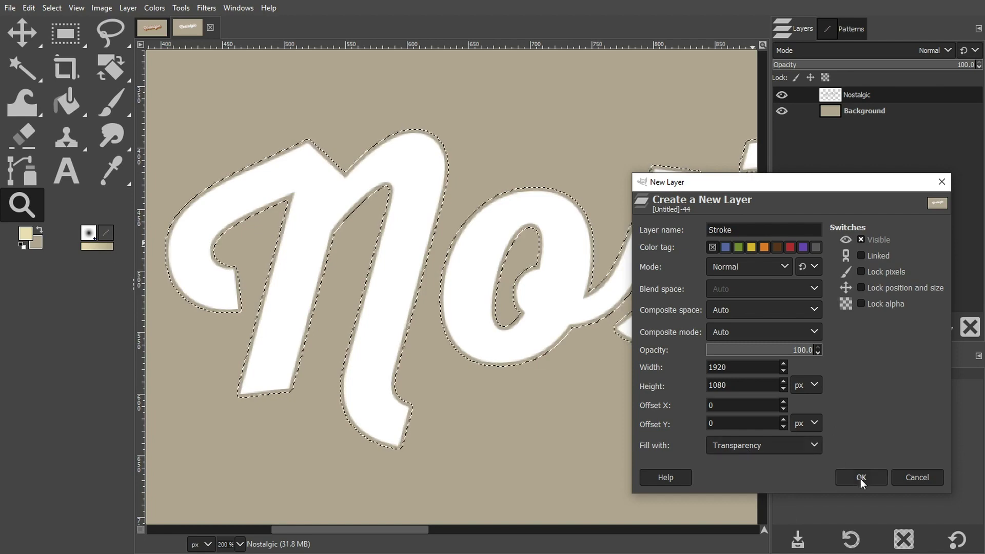
left_click(861, 478)
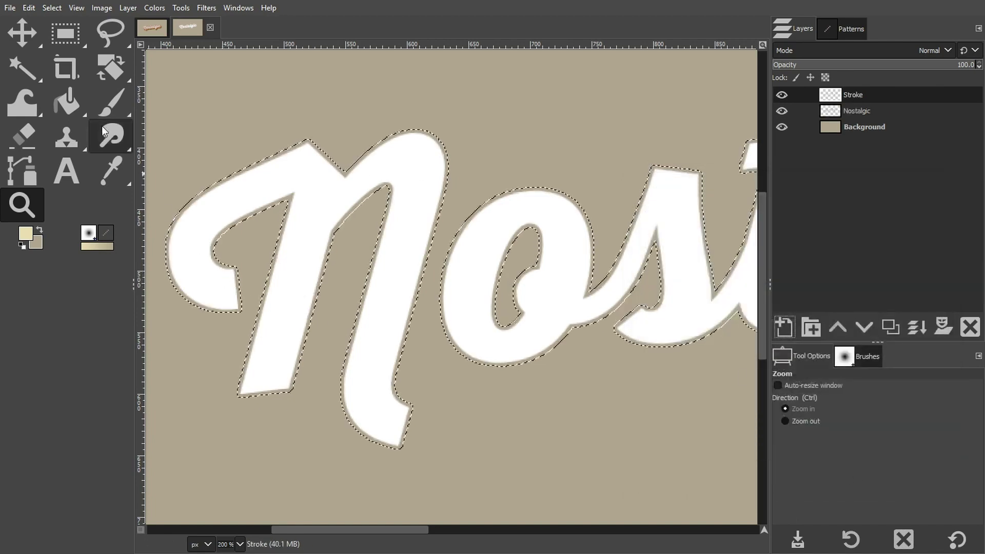
left_click(78, 106)
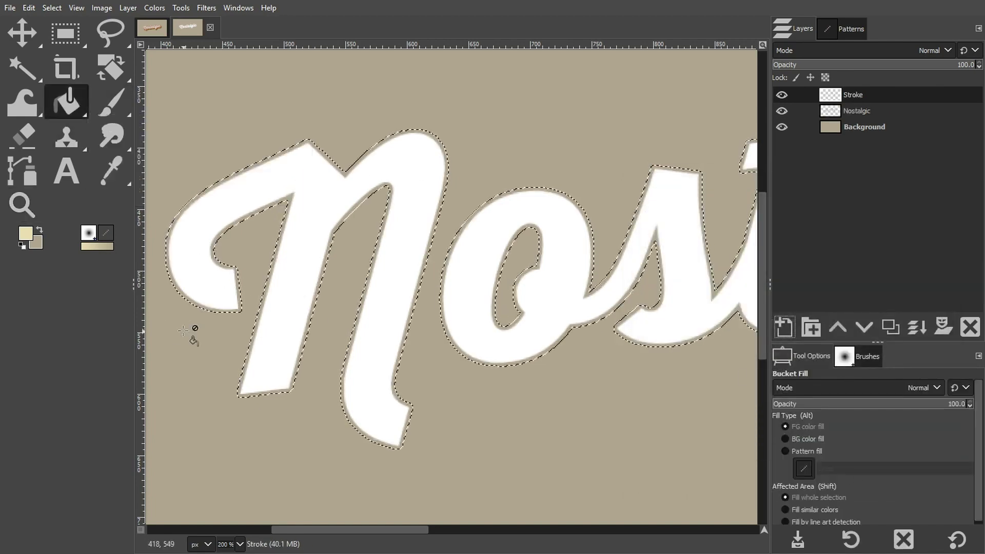
left_click(315, 201)
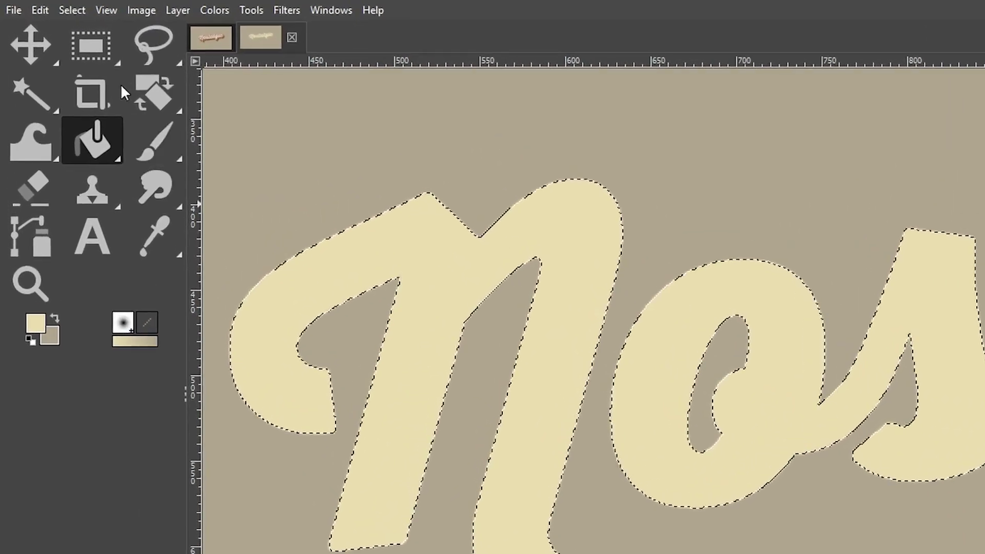
left_click(60, 6)
Deselect everything and lower the Stroke layer beneath the Nostalgic text.
mouse_move(68, 7)
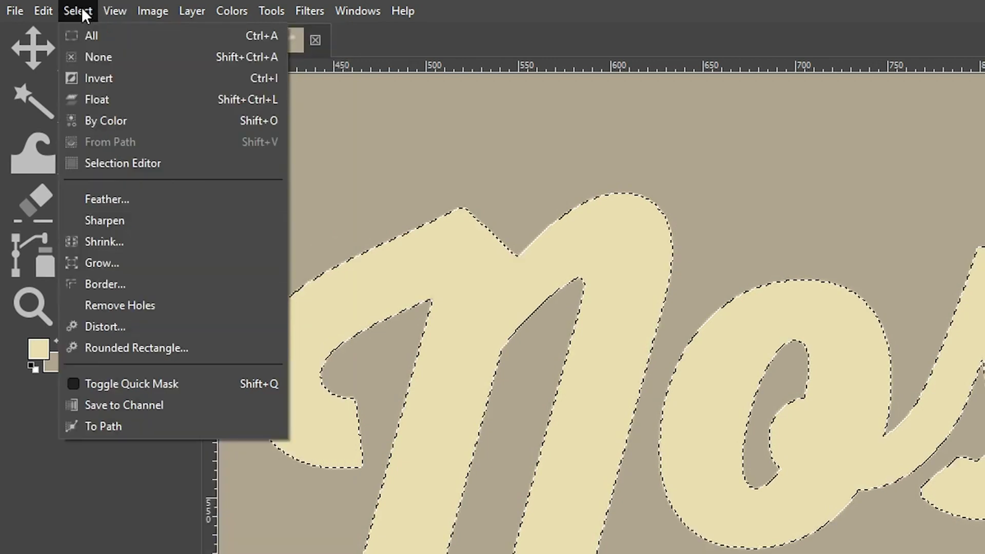
left_click(259, 57)
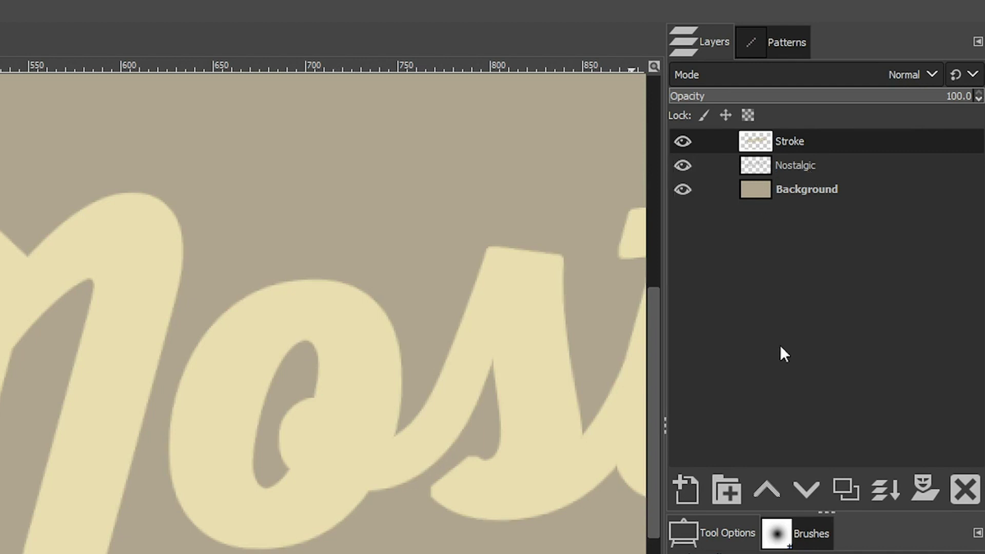
left_click(804, 491)
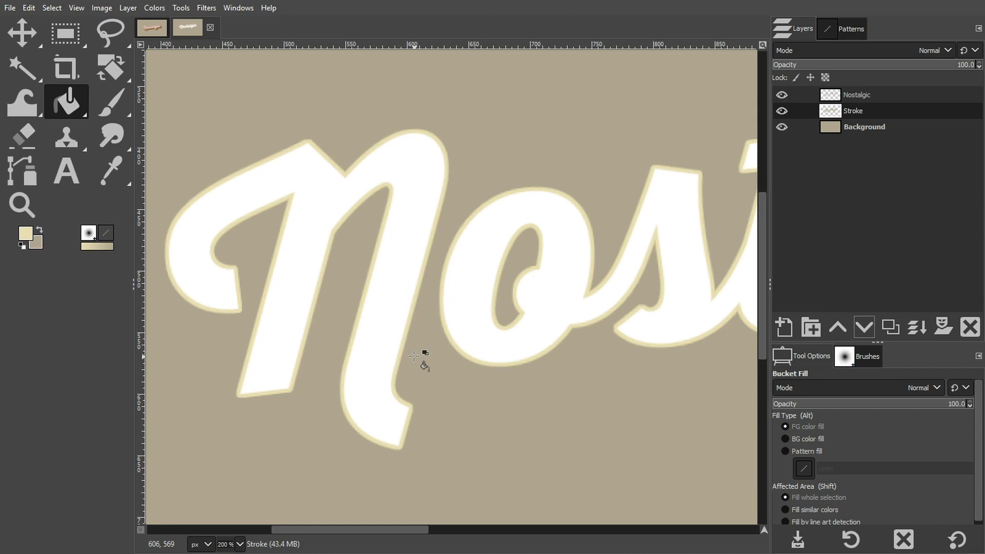
Create a new layer group and move the Nostalgic layer into it.
left_click(881, 96)
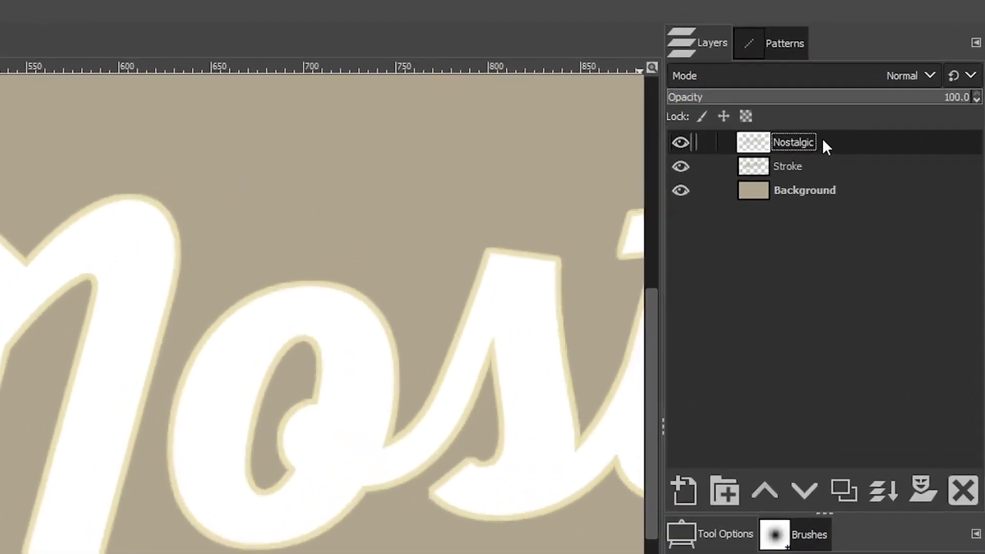
right_click(823, 138)
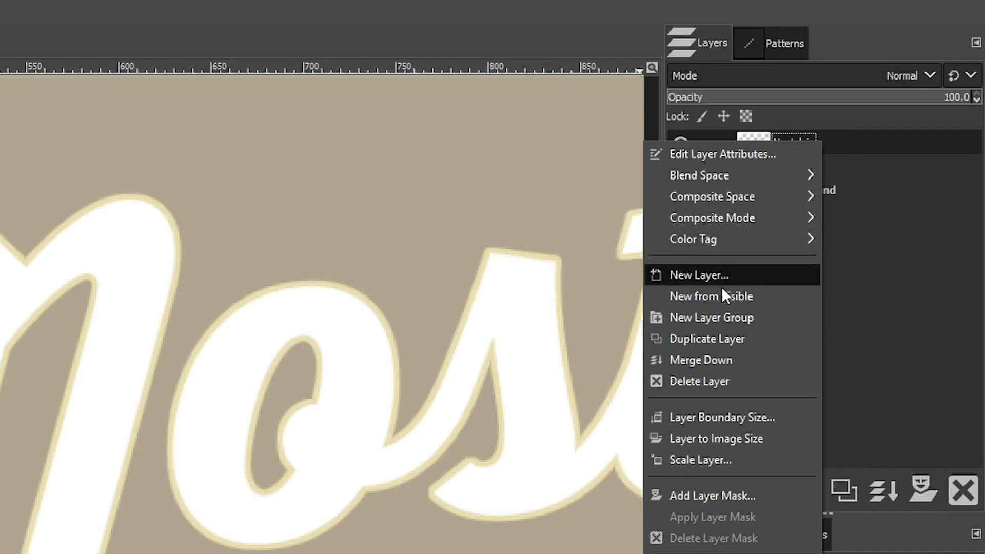
left_click(724, 317)
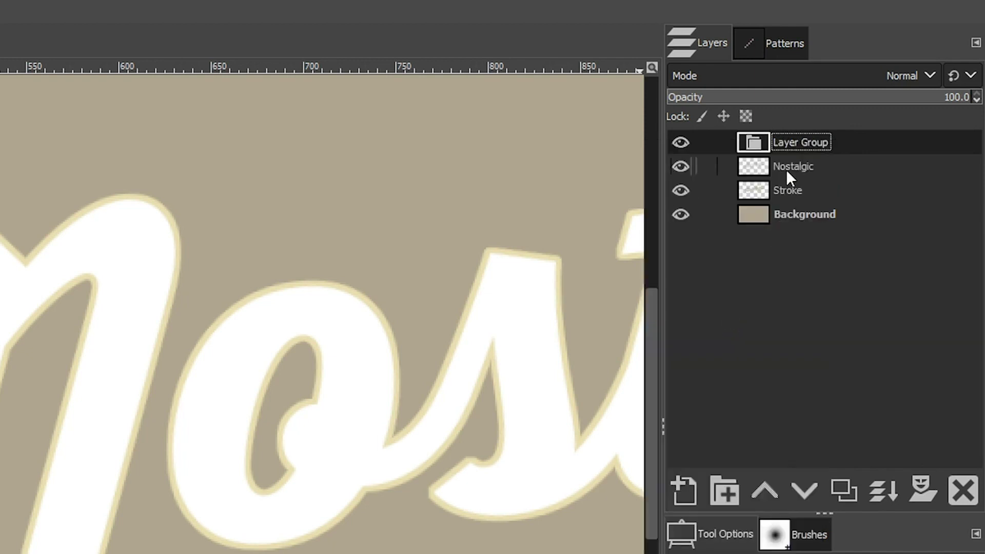
left_click_drag(777, 166, 817, 146)
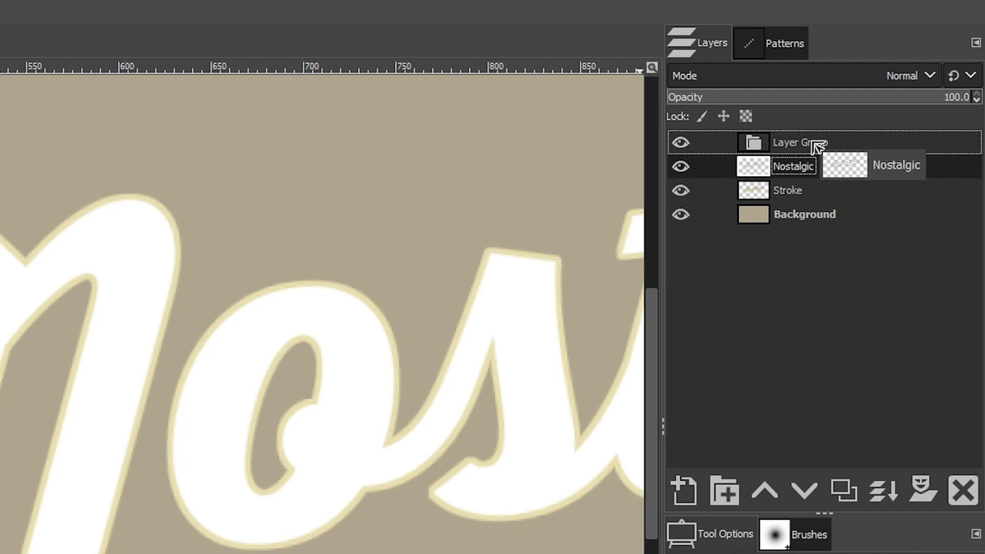
left_click_drag(817, 146, 817, 146)
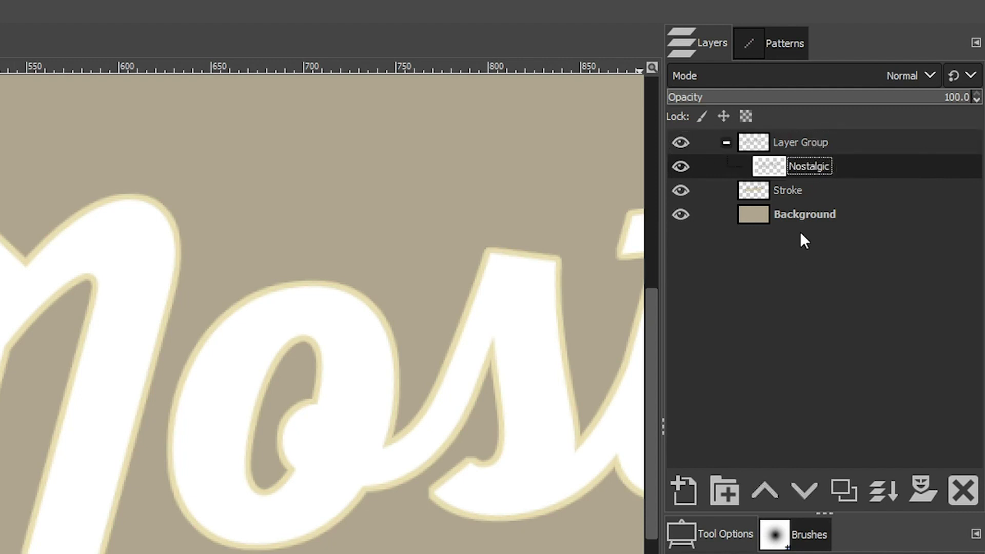
left_click(681, 138)
left_click(681, 139)
left_click(682, 139)
left_click(681, 139)
Move the Stroke layer into the group, collapse it, and rename it 'Original'.
left_click(758, 193)
left_click_drag(758, 192, 792, 174)
left_click(726, 142)
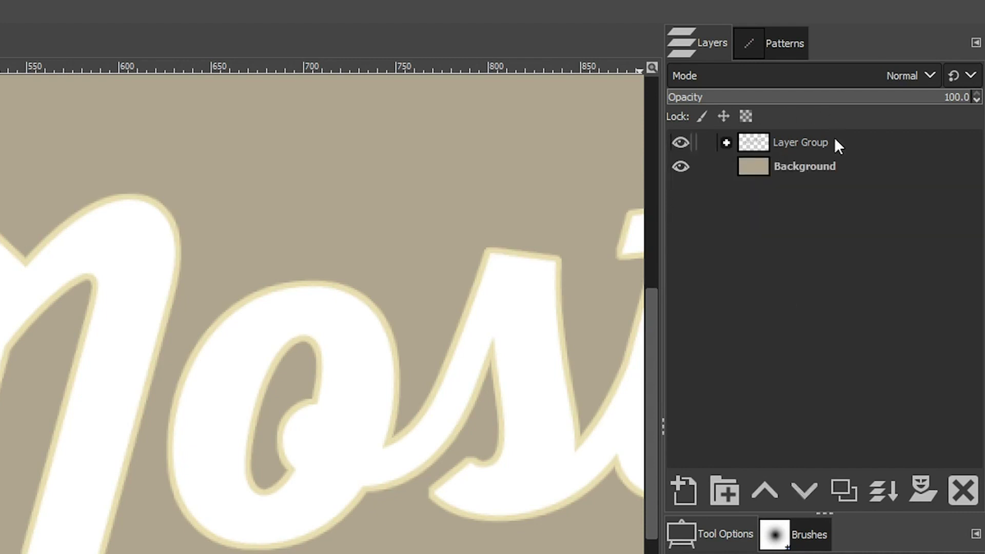
double_click(835, 143)
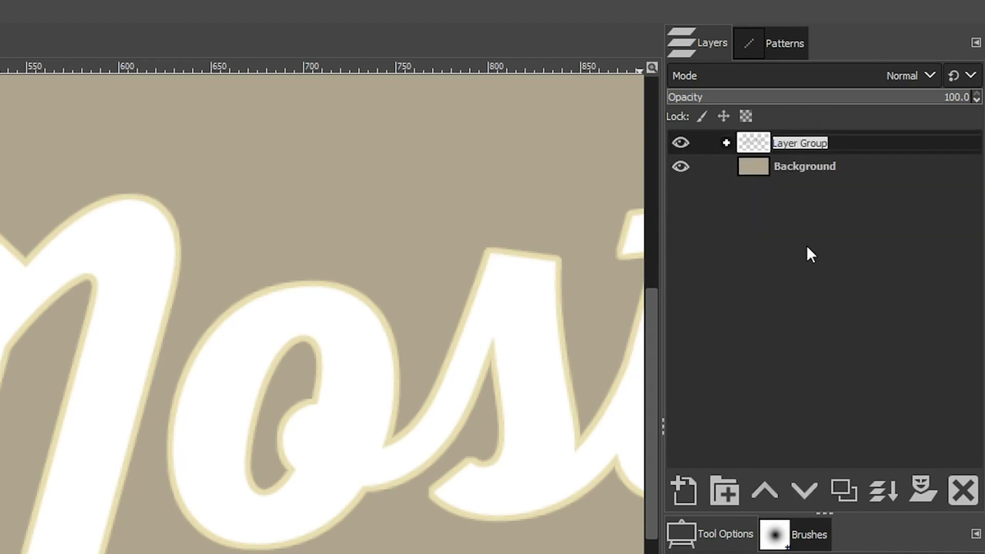
type("Or")
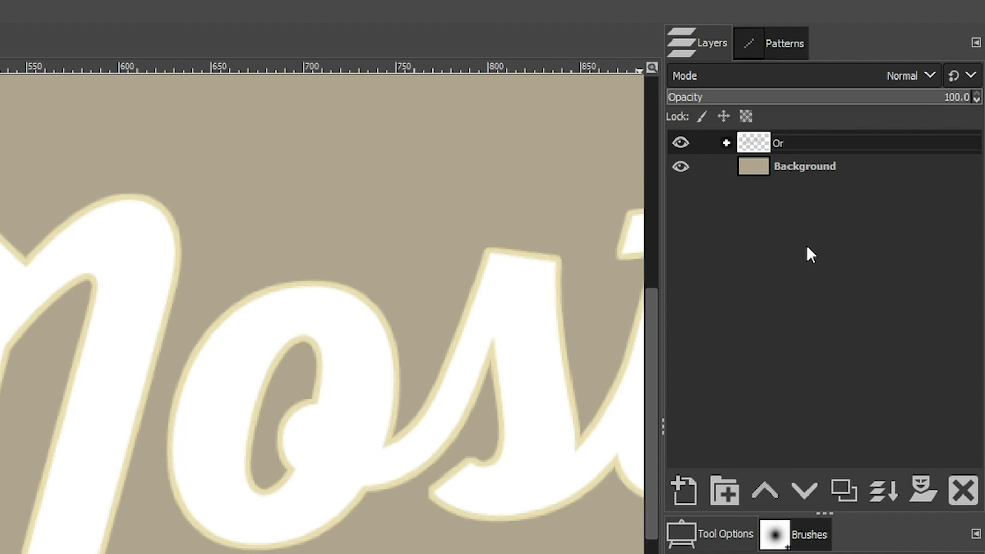
type("iginal")
key("Return")
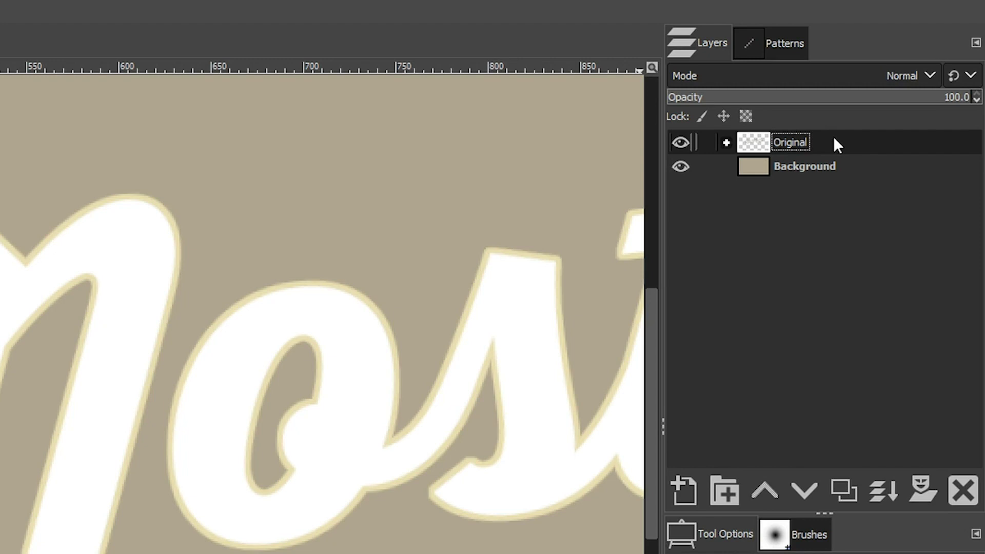
Duplicate the Original group, creating 'Original copy' above it.
left_click(844, 490)
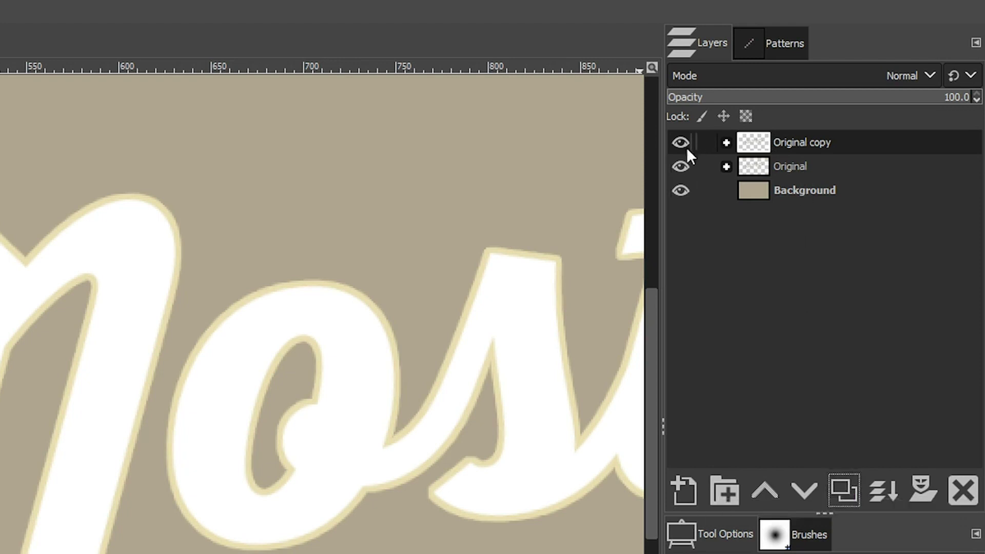
Hide the Original group, merge its copy into one layer, and rename it Nostalgic #1.
left_click(681, 166)
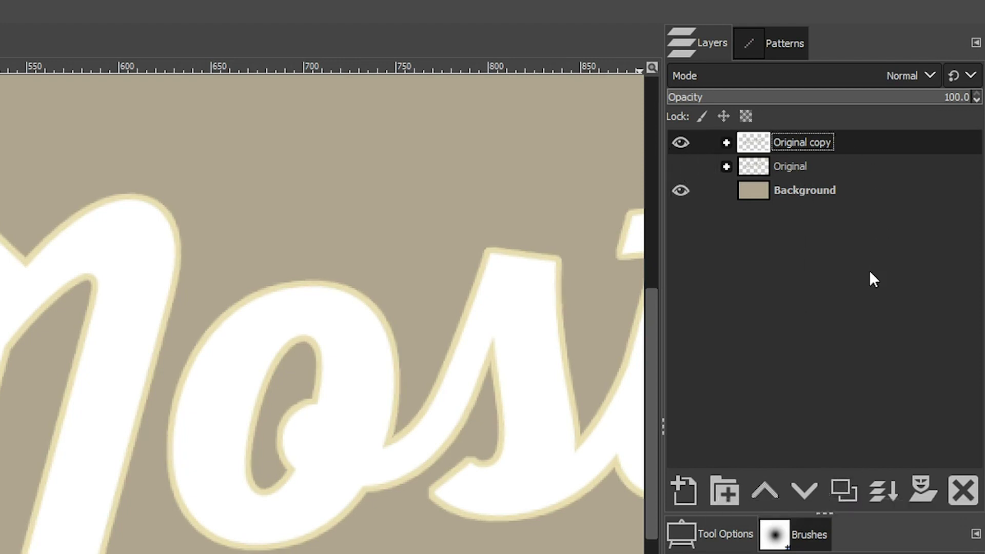
right_click(827, 141)
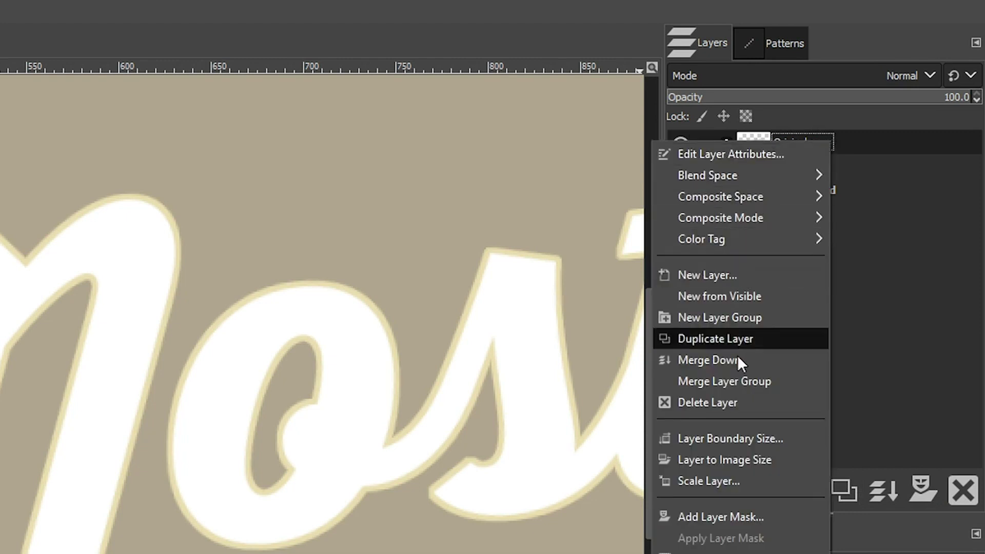
left_click(737, 384)
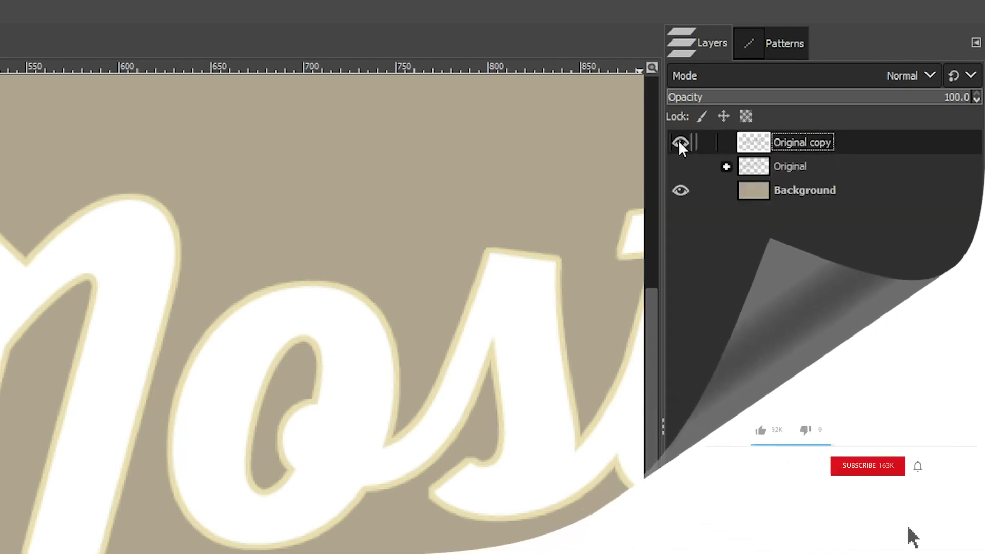
left_click(679, 141)
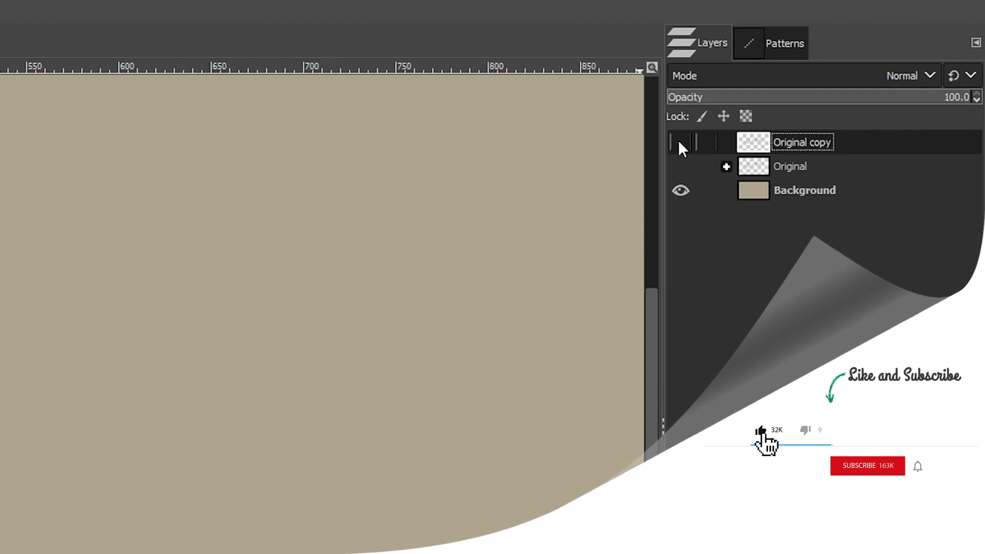
left_click(679, 142)
double_click(801, 142)
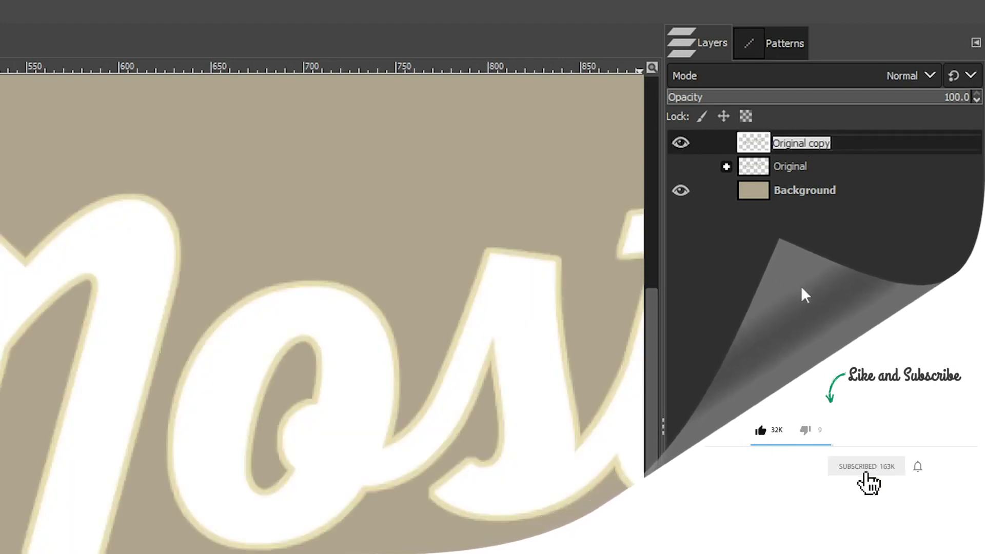
type("Nostalgi")
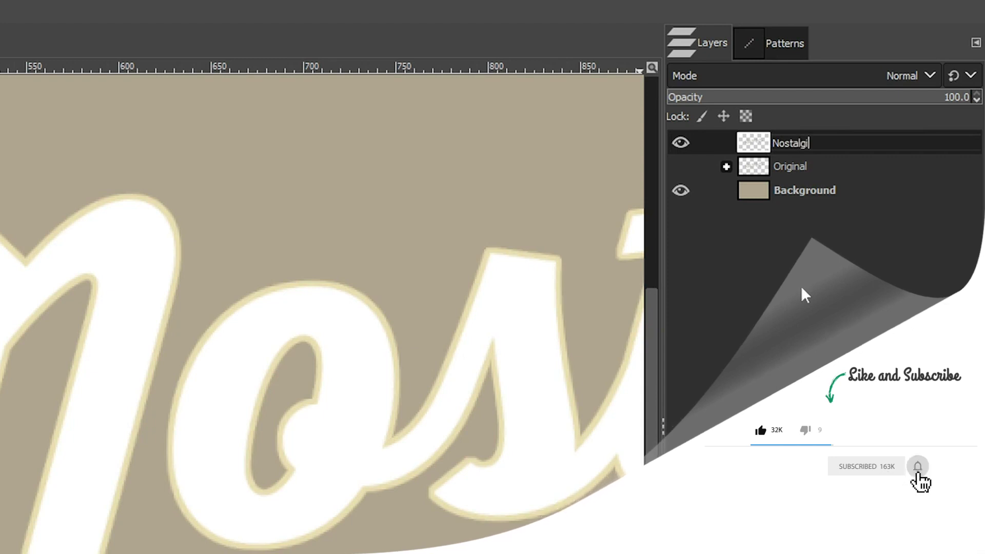
type("c #1")
key("Return")
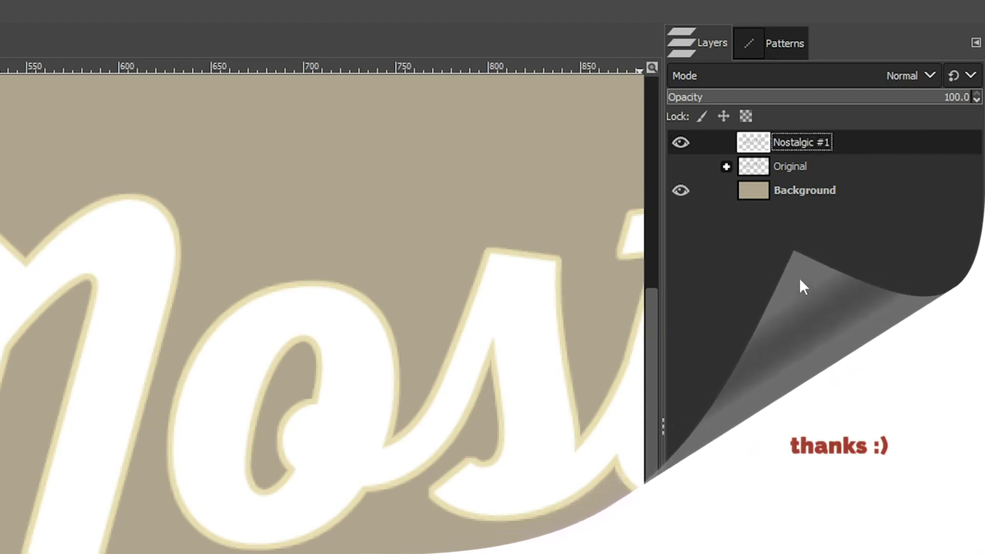
Duplicate Nostalgic #1, lower the copy beneath it, and name it Shadow 1.
left_click(844, 490)
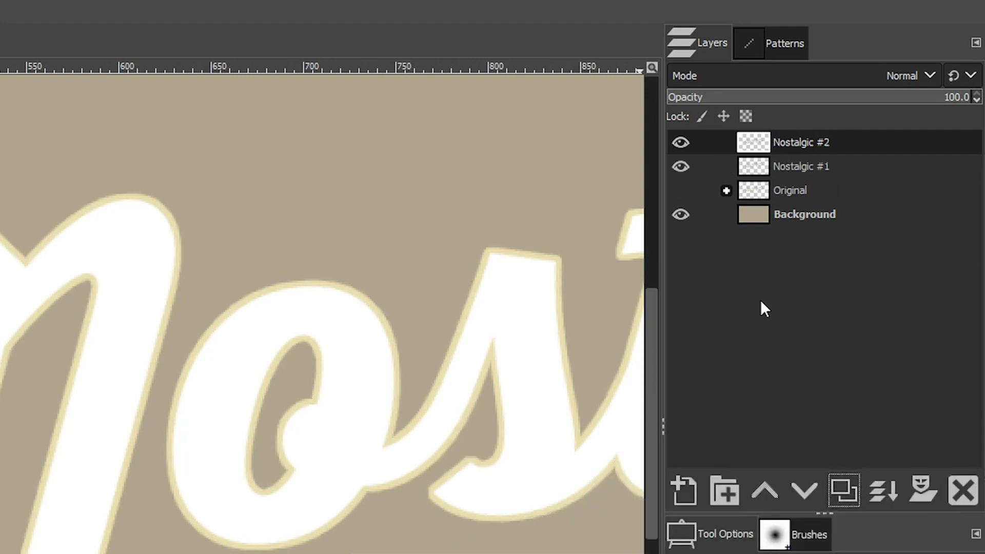
left_click(805, 489)
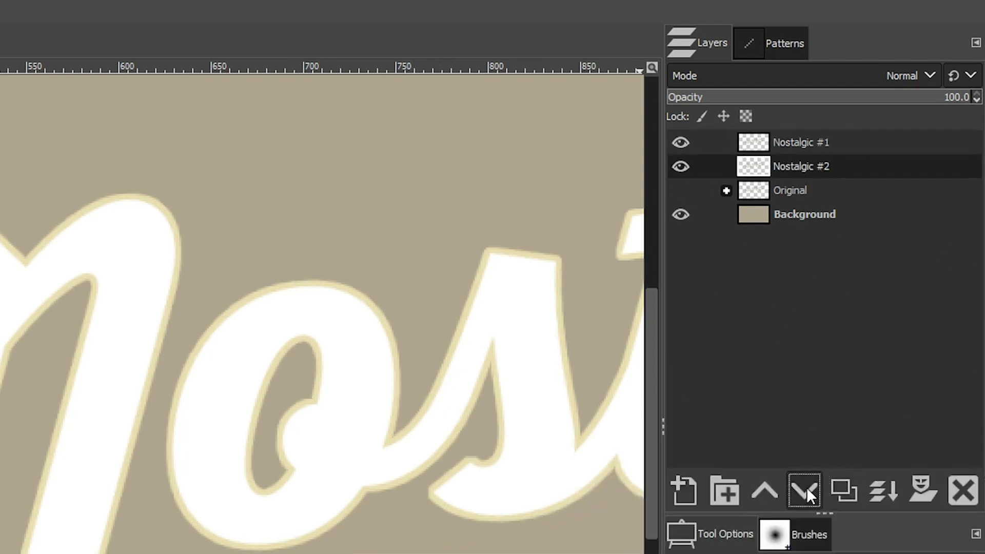
double_click(811, 165)
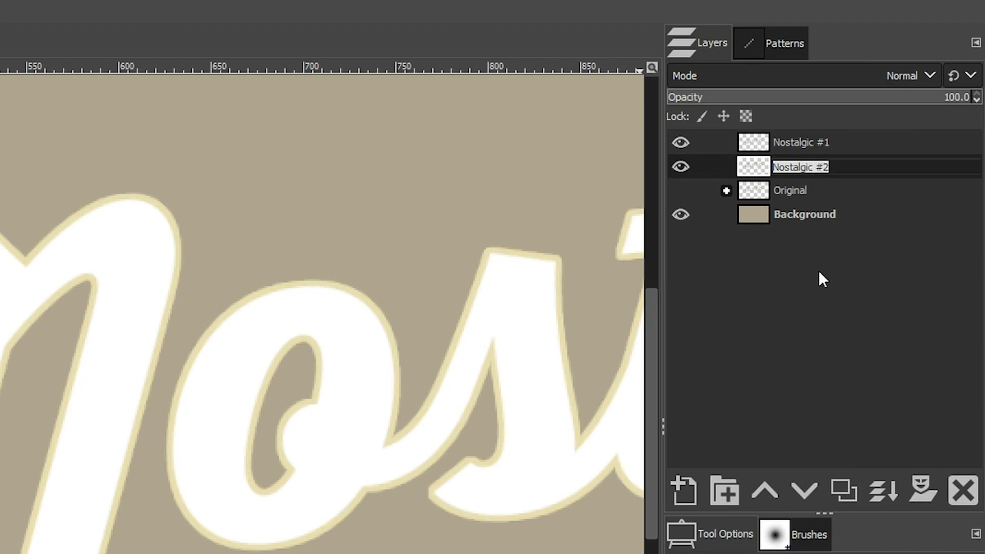
type("Shadow 1")
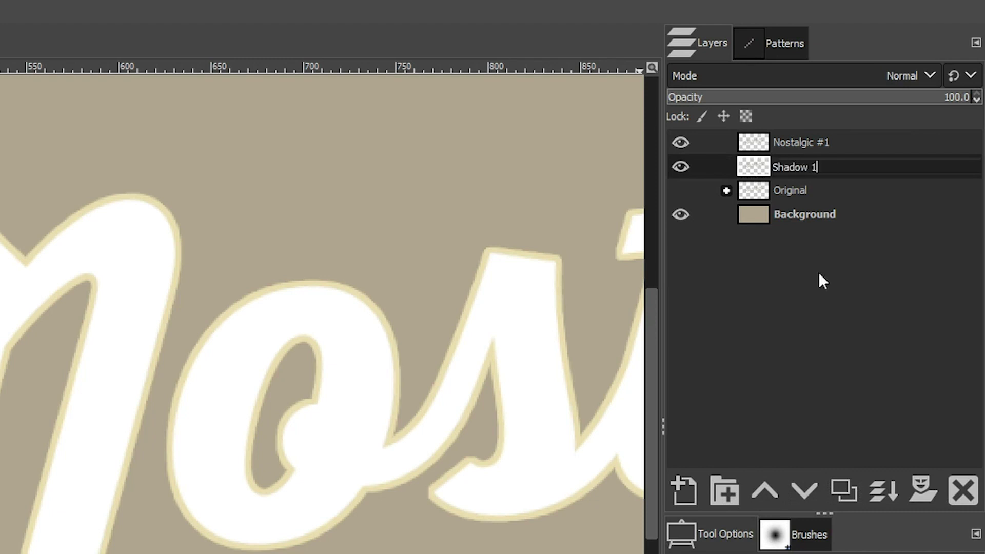
key("Return")
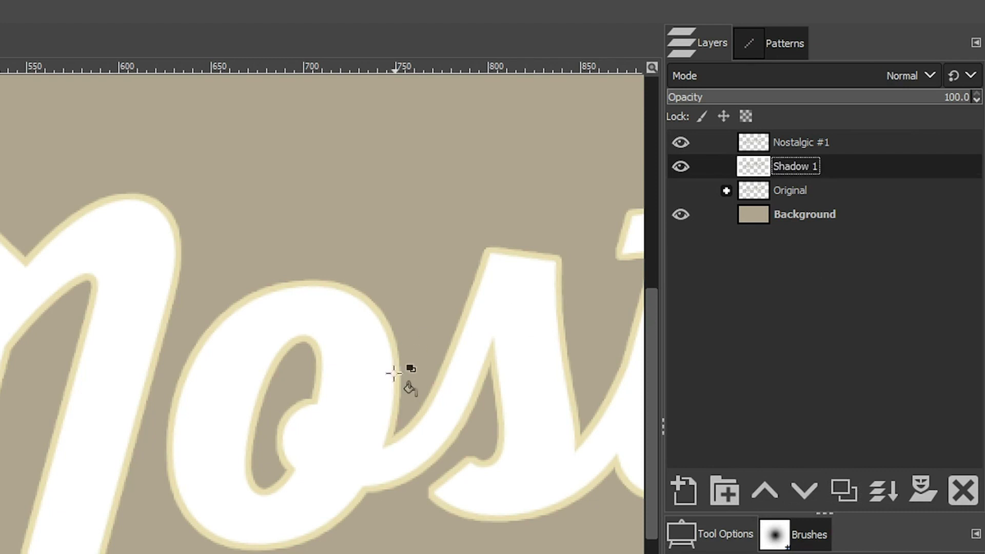
Give Shadow 1 a rust-brown 9d4626 Long Shadow at 45°, length about 38.
scroll(394, 373, "down", 3)
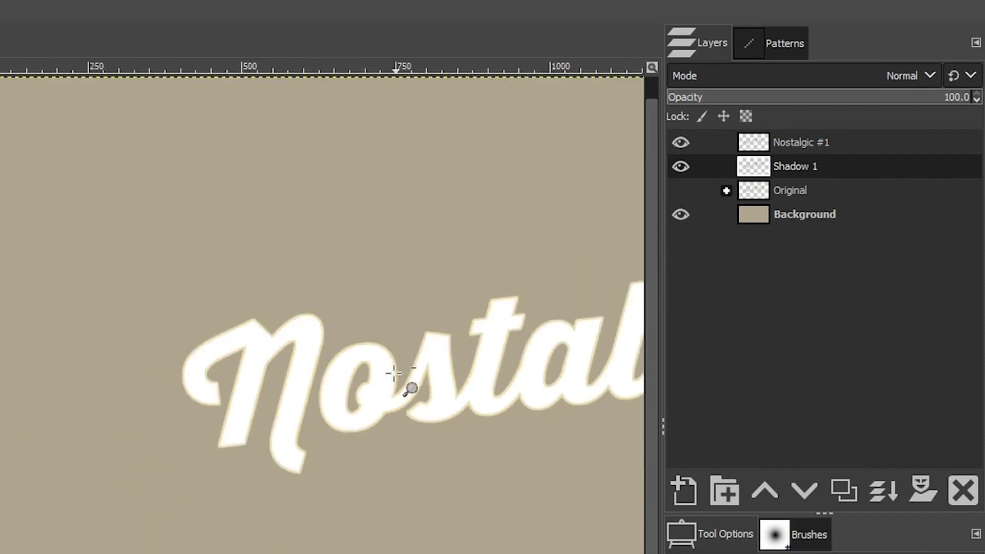
scroll(394, 373, "down", 1)
left_click_drag(392, 374, 89, 396)
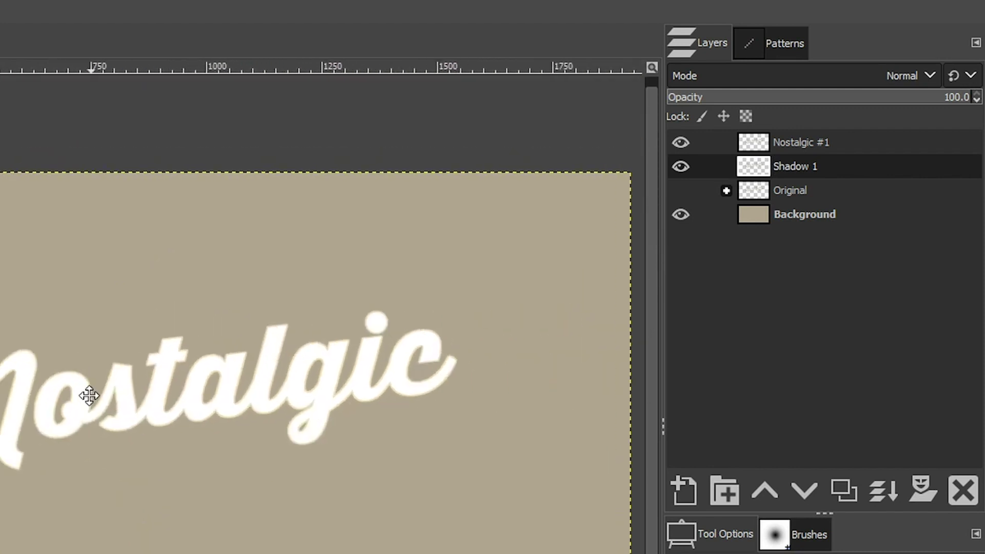
key("z")
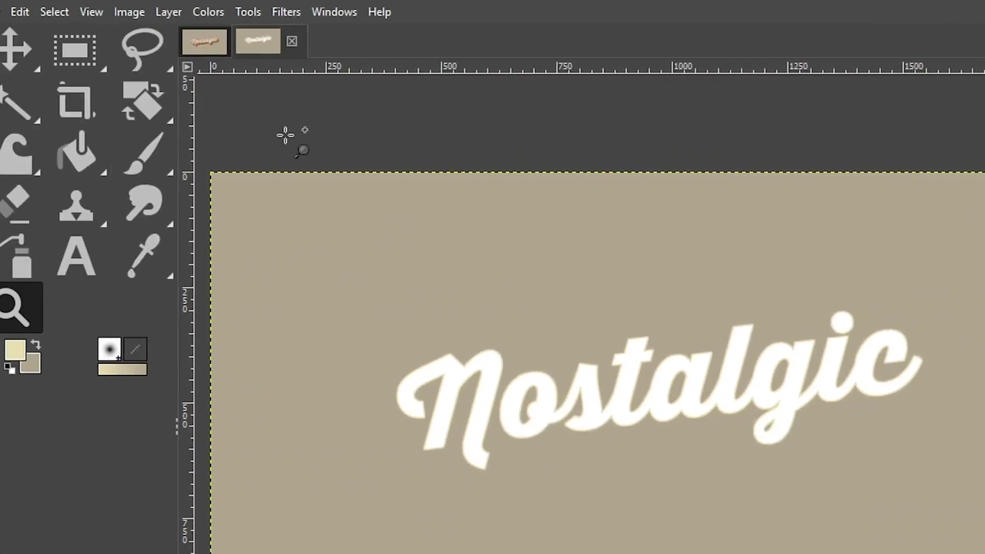
left_click(316, 11)
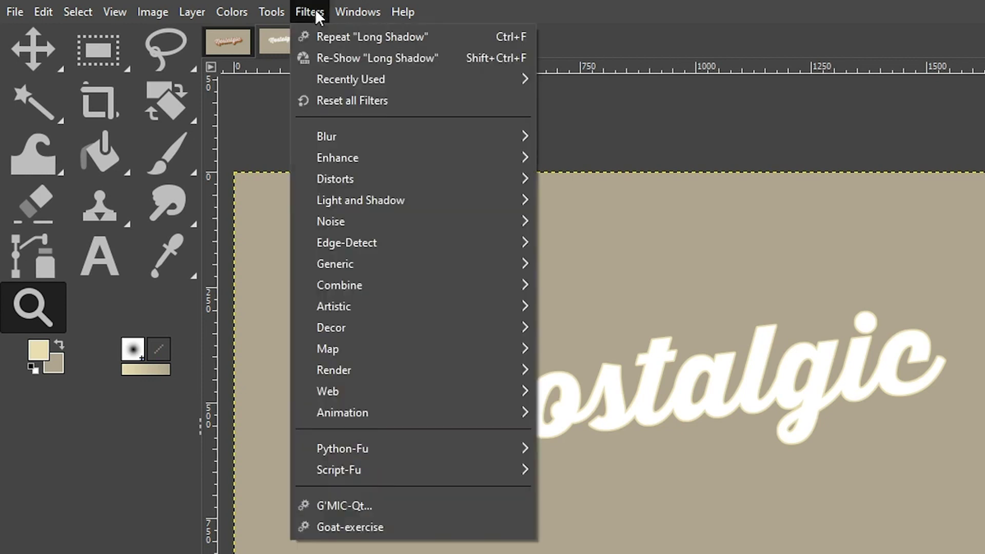
mouse_move(348, 200)
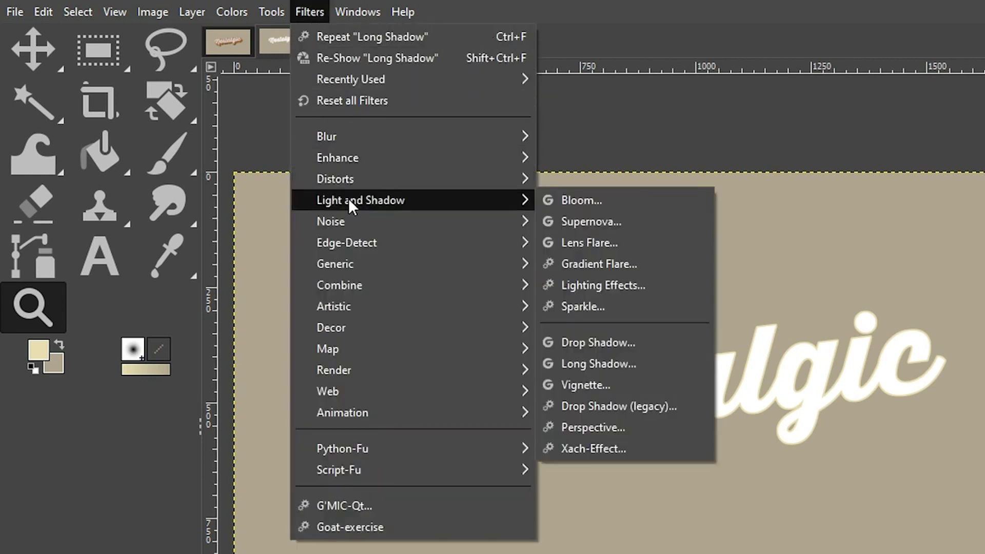
left_click(612, 359)
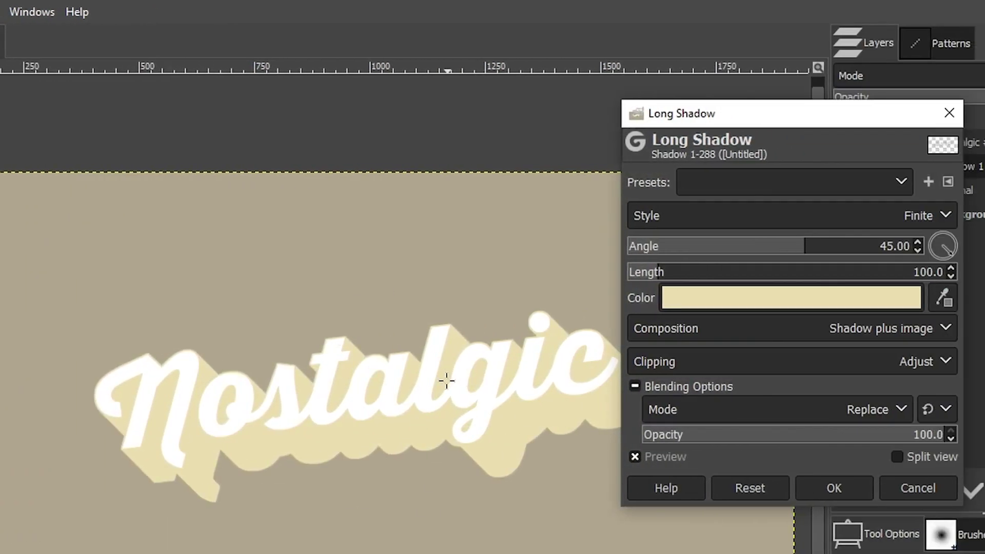
left_click(700, 297)
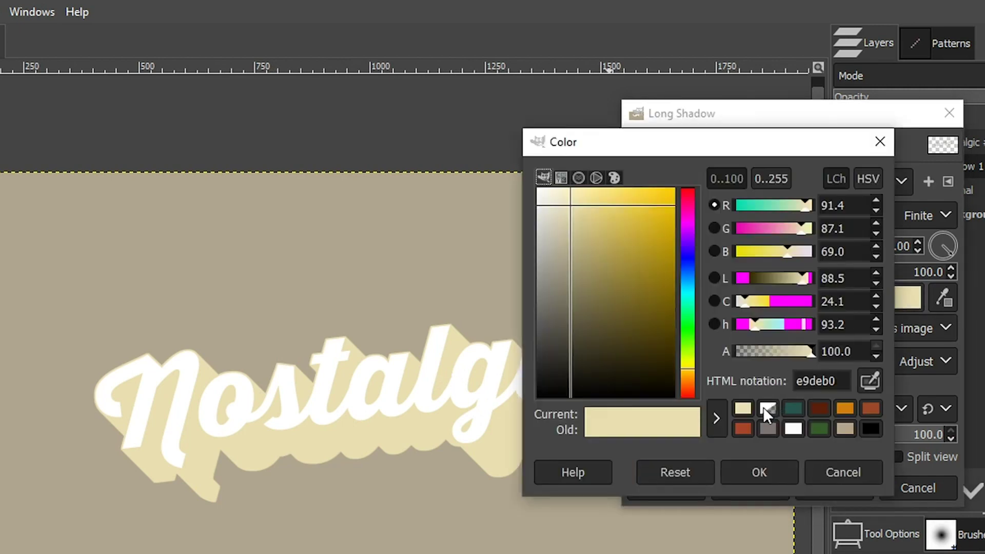
left_click(871, 410)
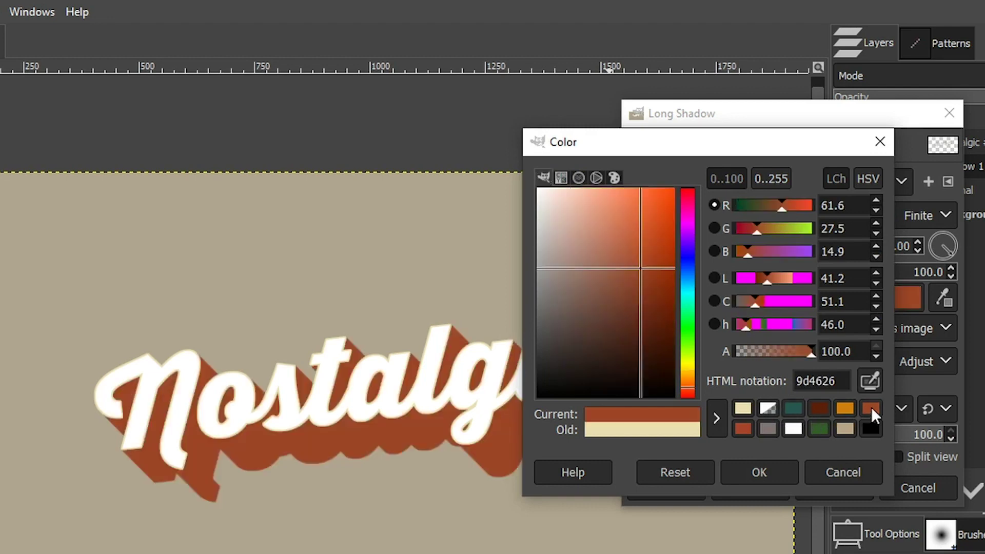
left_click(840, 383)
left_click(767, 466)
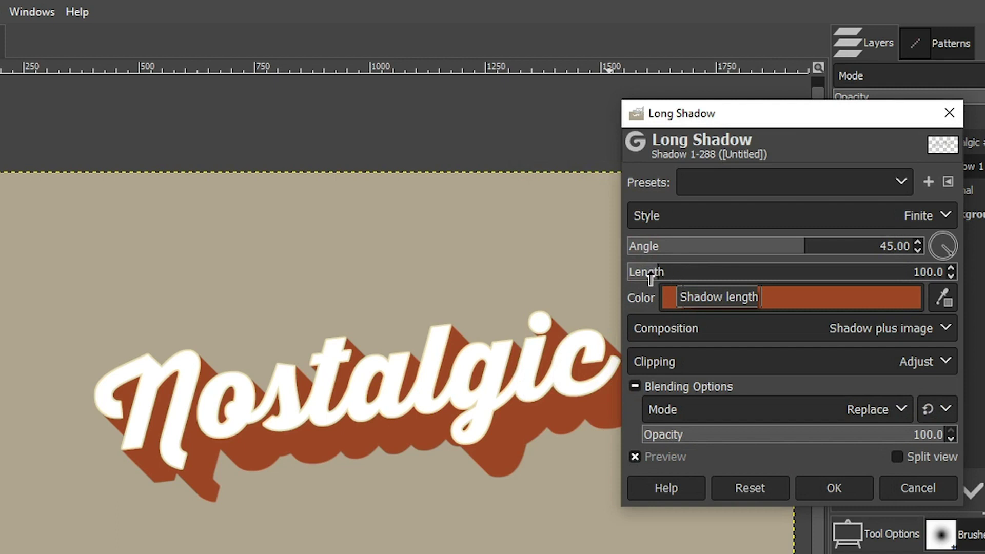
left_click_drag(653, 277, 639, 277)
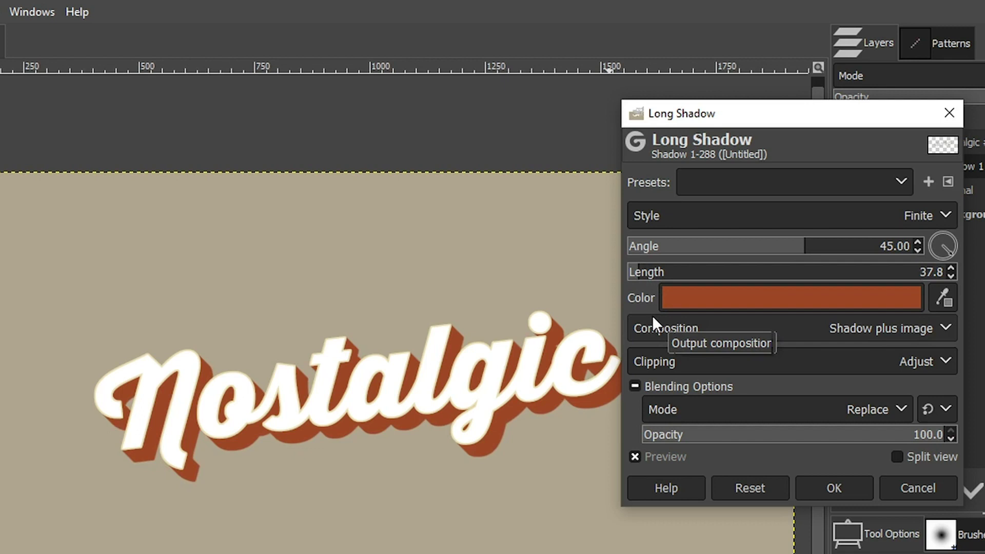
left_click(834, 489)
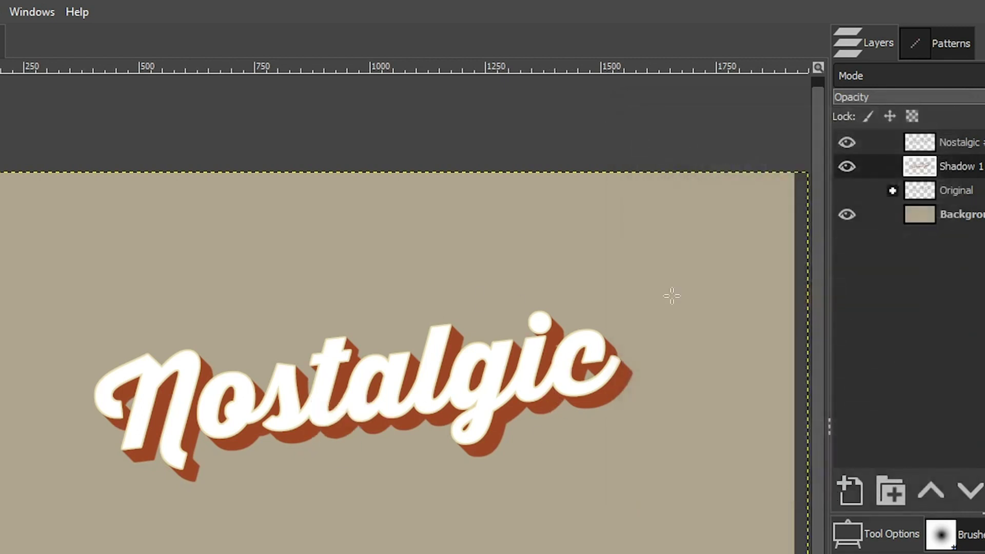
Duplicate Shadow 1, lower the copy beneath it, and rename it Shadow 2.
left_click(965, 490)
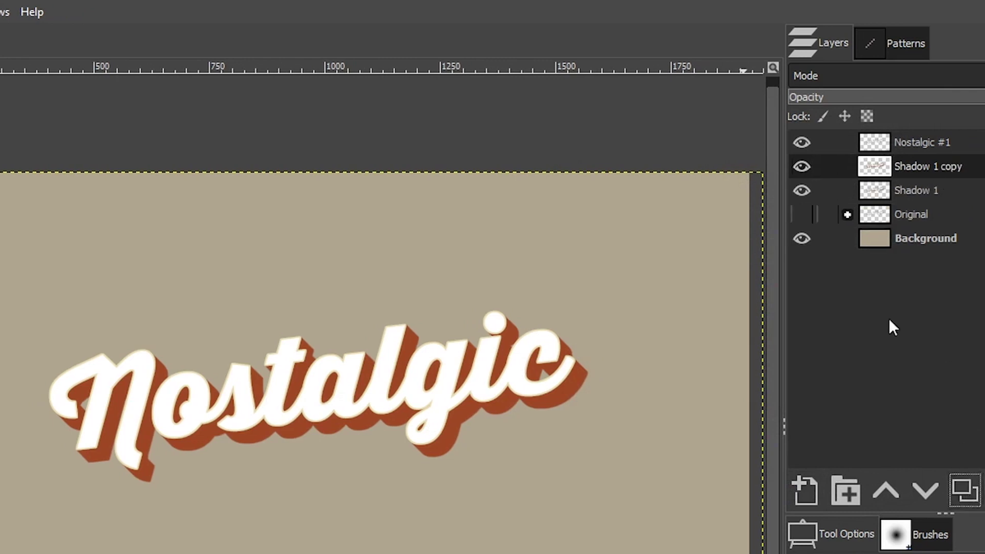
left_click(924, 489)
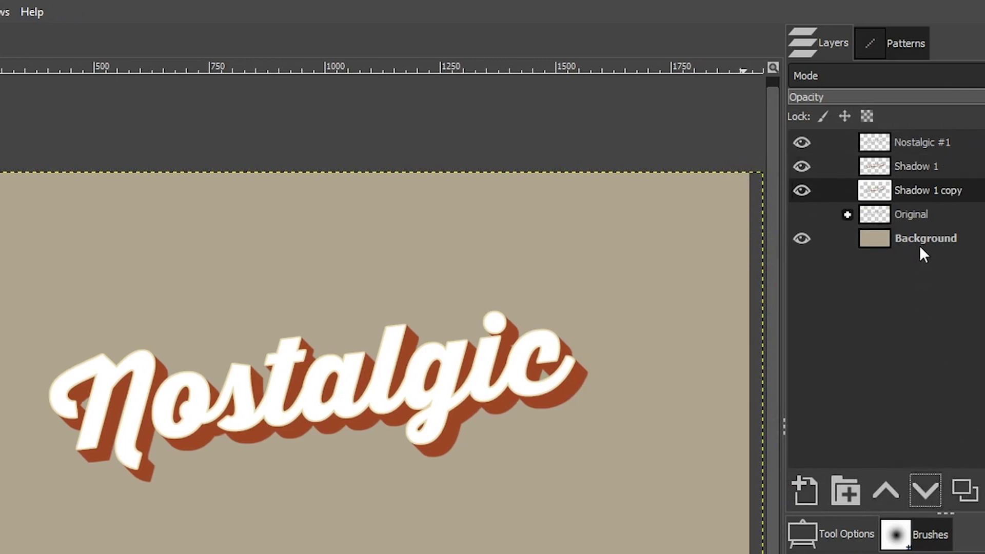
double_click(941, 190)
left_click_drag(933, 191, 961, 191)
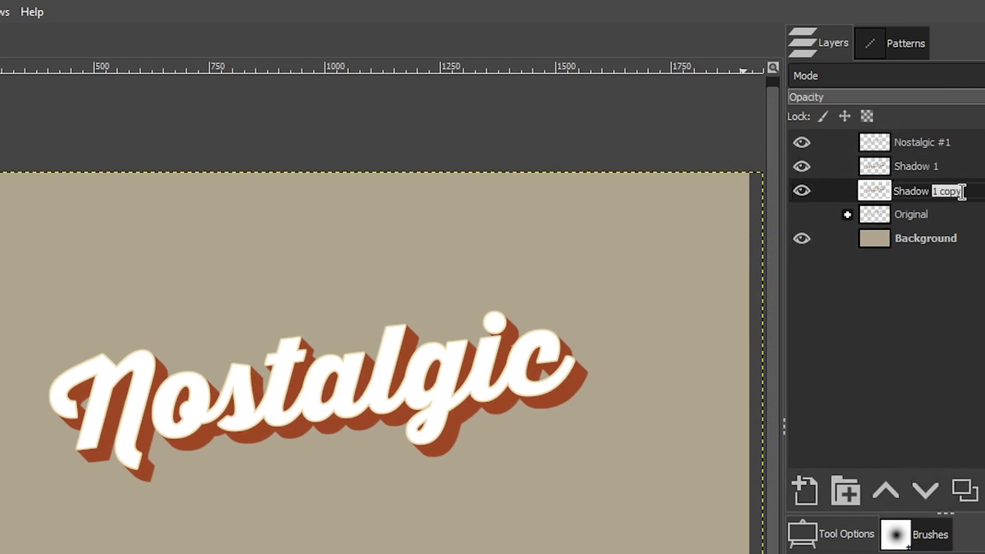
type("2")
key("Return")
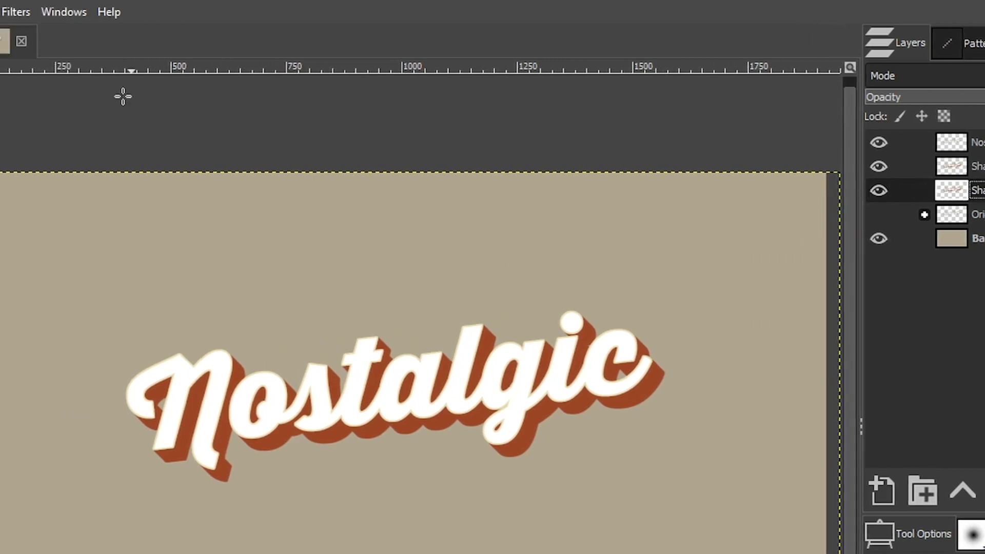
Apply an orange d07e0e Long Shadow with length 29.1 to Shadow 2.
left_click(25, 8)
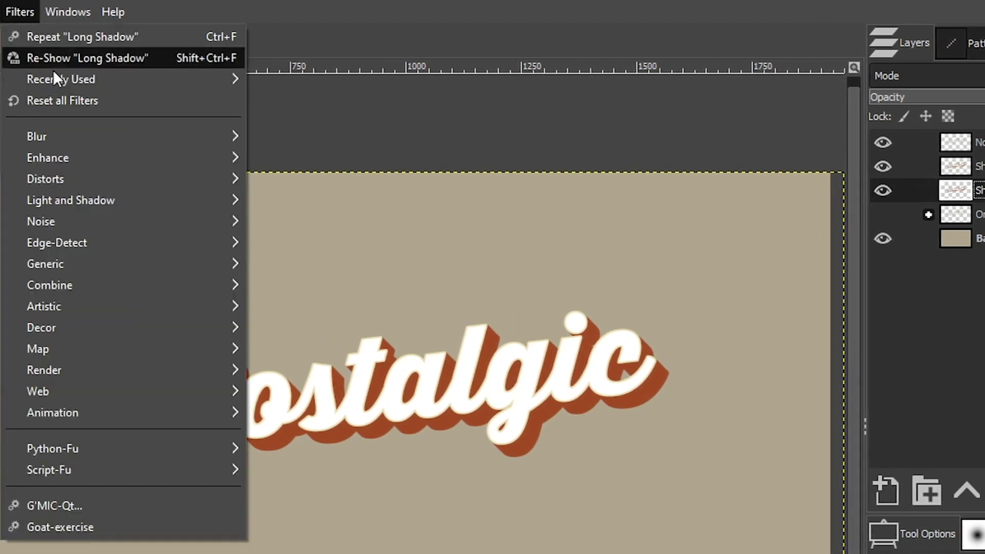
mouse_move(100, 200)
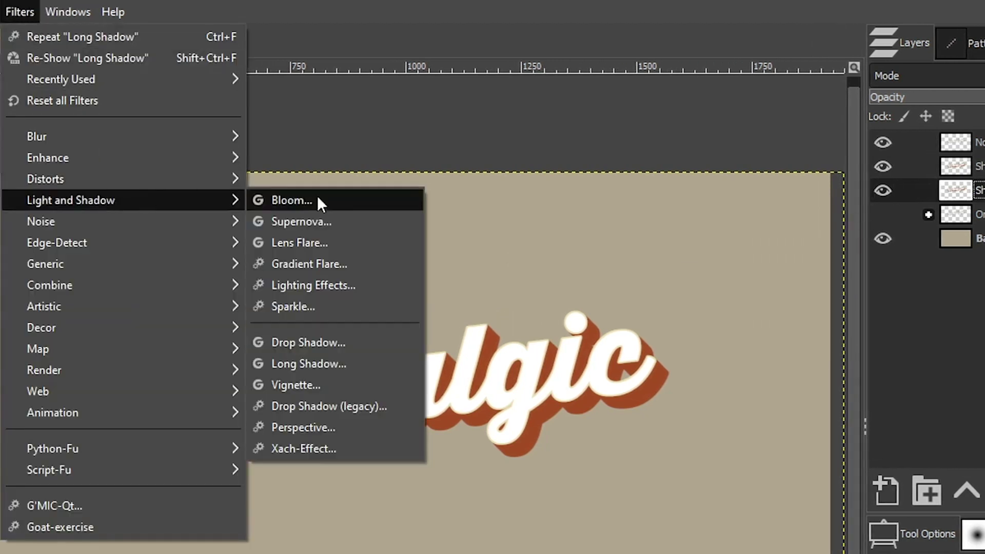
left_click(358, 363)
left_click(844, 298)
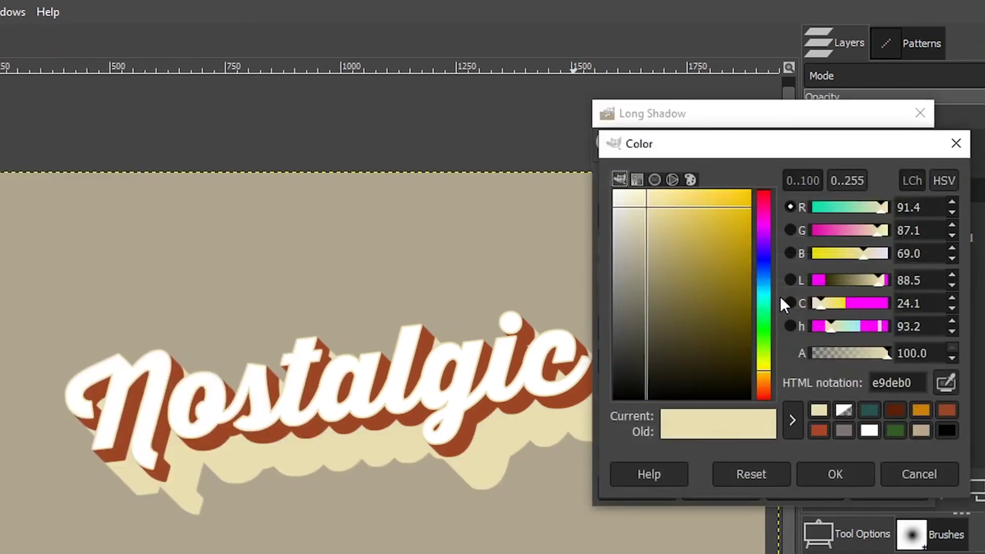
left_click(920, 410)
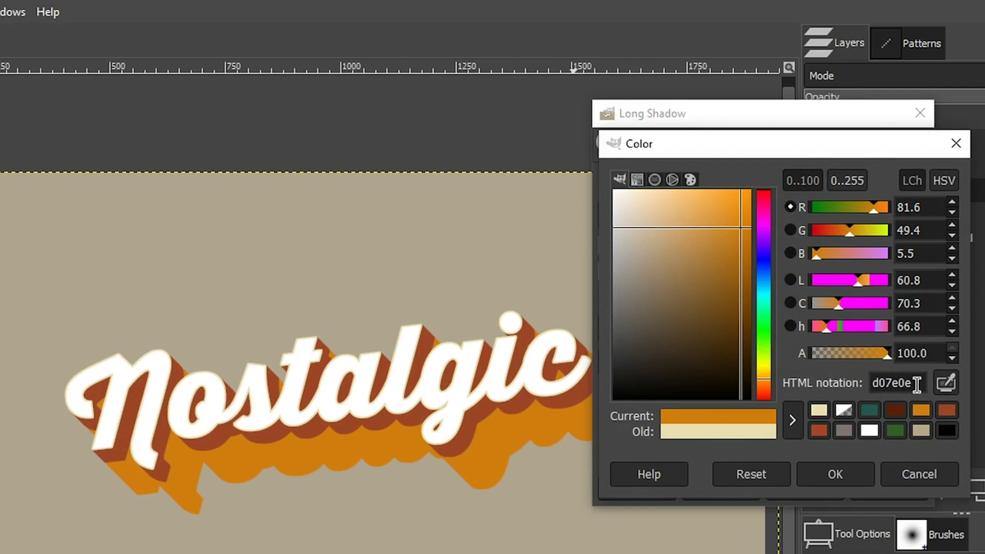
left_click(835, 472)
left_click_drag(623, 277, 604, 277)
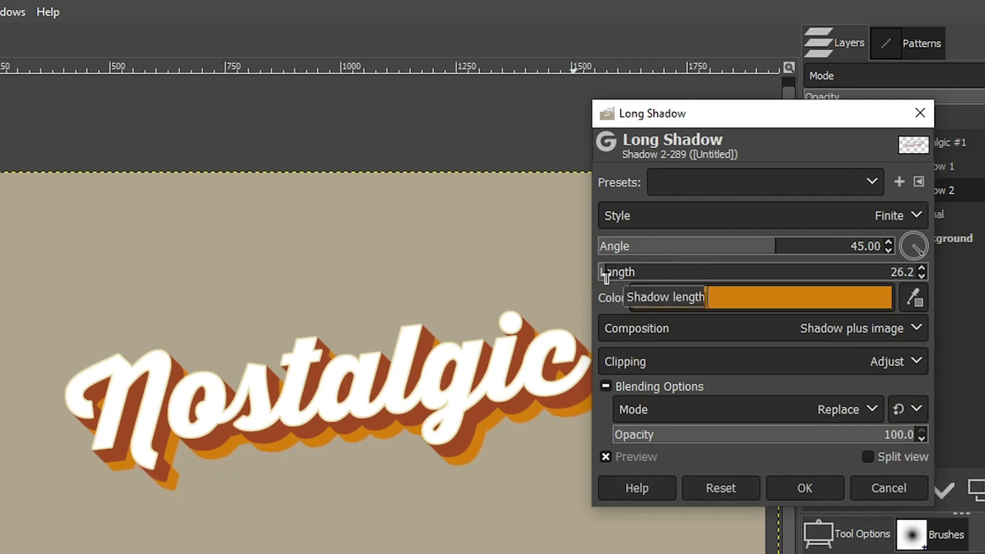
left_click_drag(606, 276, 606, 276)
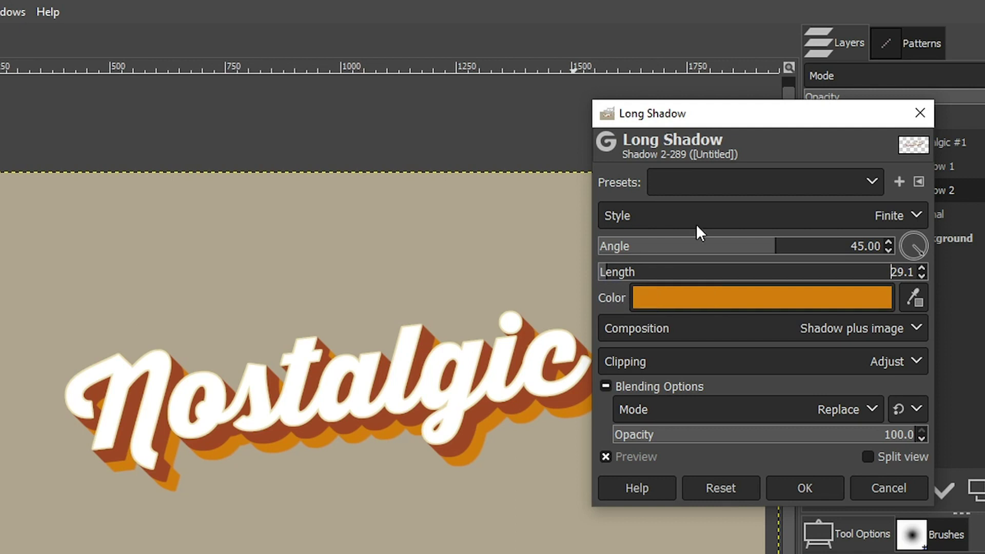
left_click(797, 485)
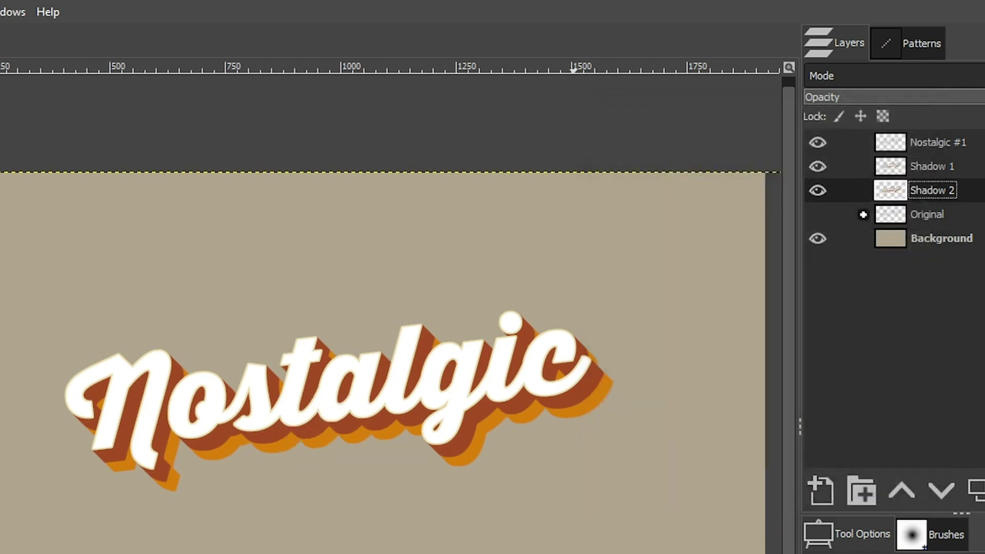
Duplicate Shadow 2, lower the copy beneath it, and rename it Shadow 3.
left_click(977, 490)
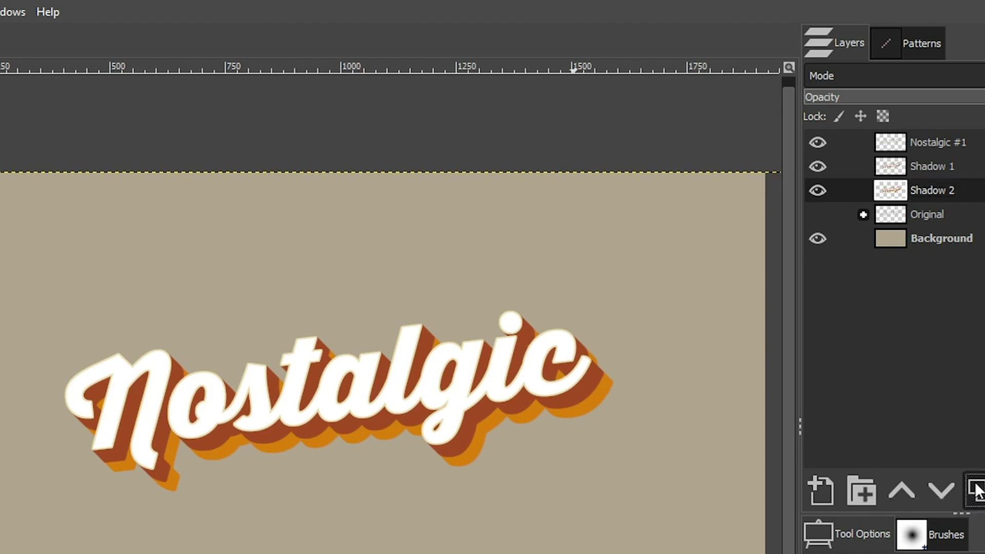
left_click(945, 487)
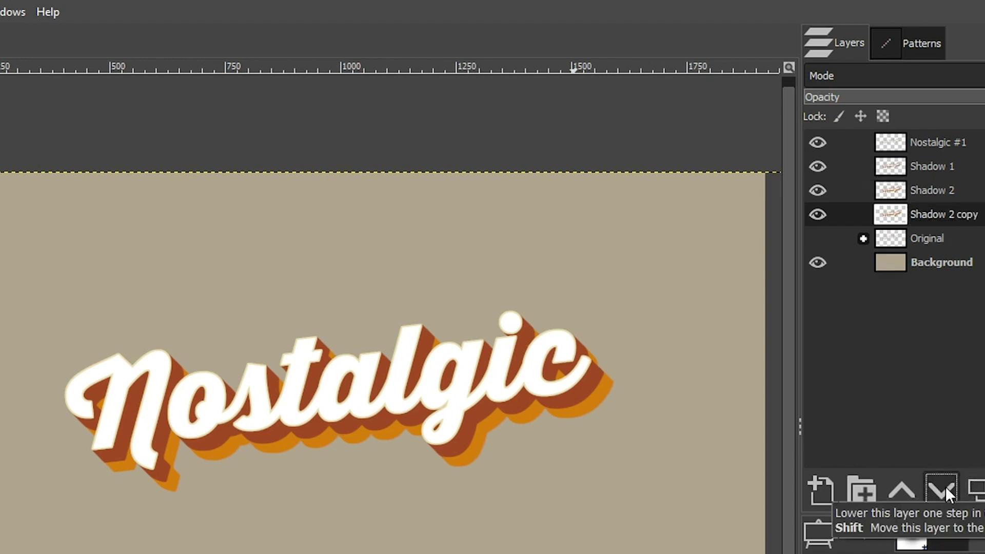
double_click(944, 214)
left_click(950, 214)
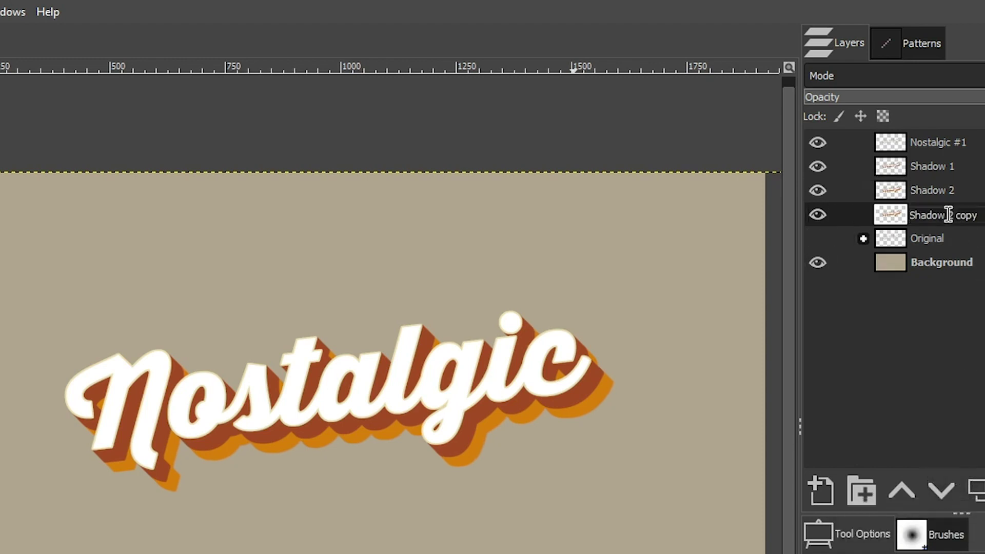
double_click(964, 215)
key("BackSpace")
key("BackSpace")
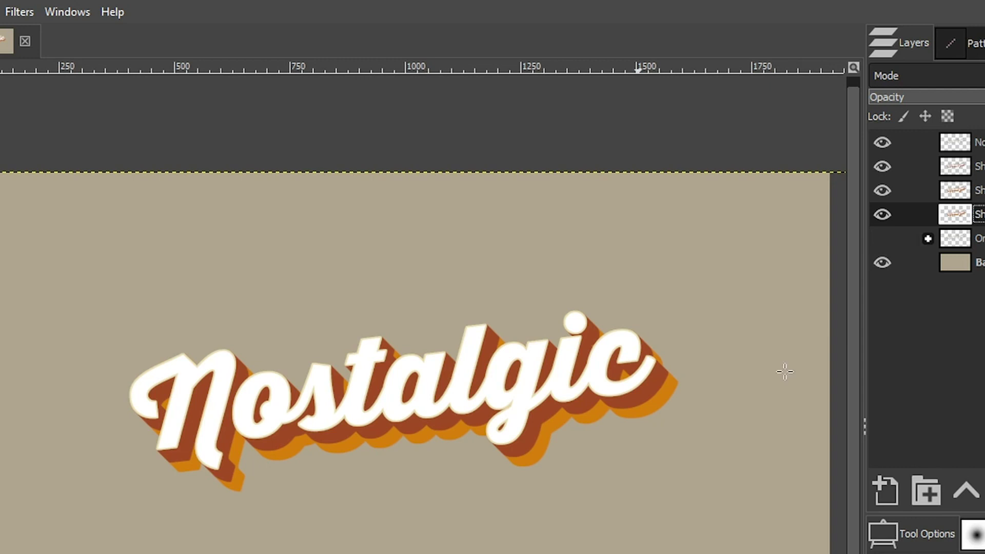
Apply a dark brown 5b1f09 Long Shadow at 45°, length 46.5, to Shadow 3.
left_click(28, 9)
mouse_move(78, 197)
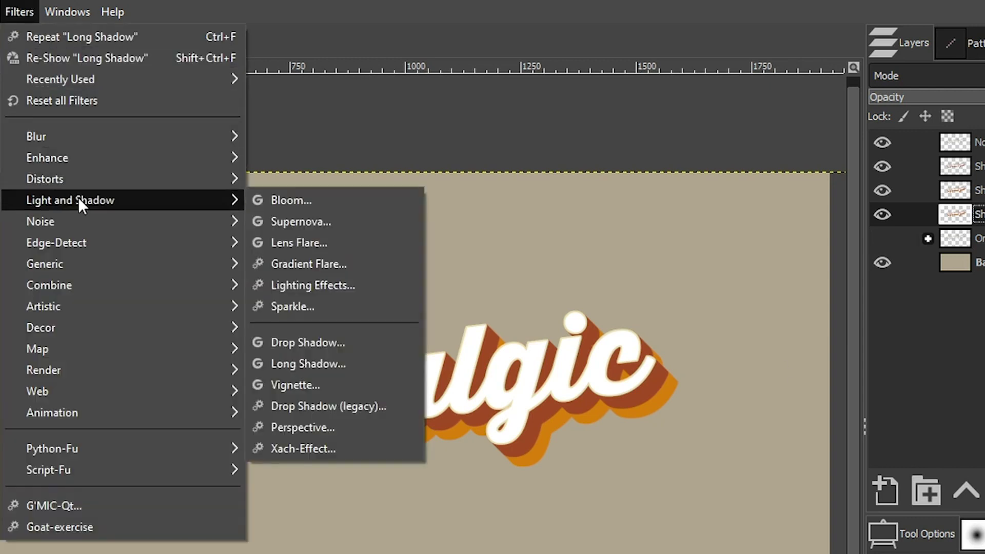
left_click(346, 362)
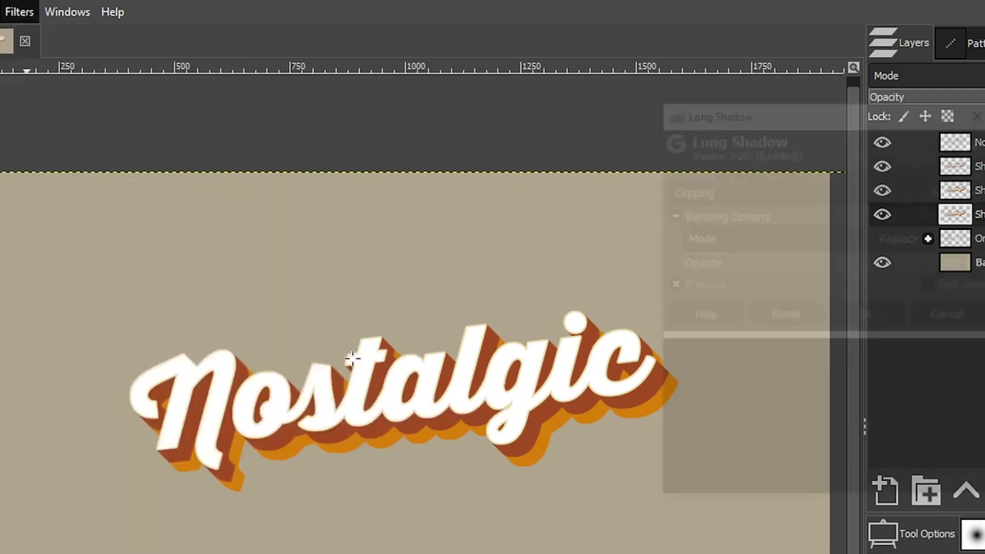
left_click(806, 302)
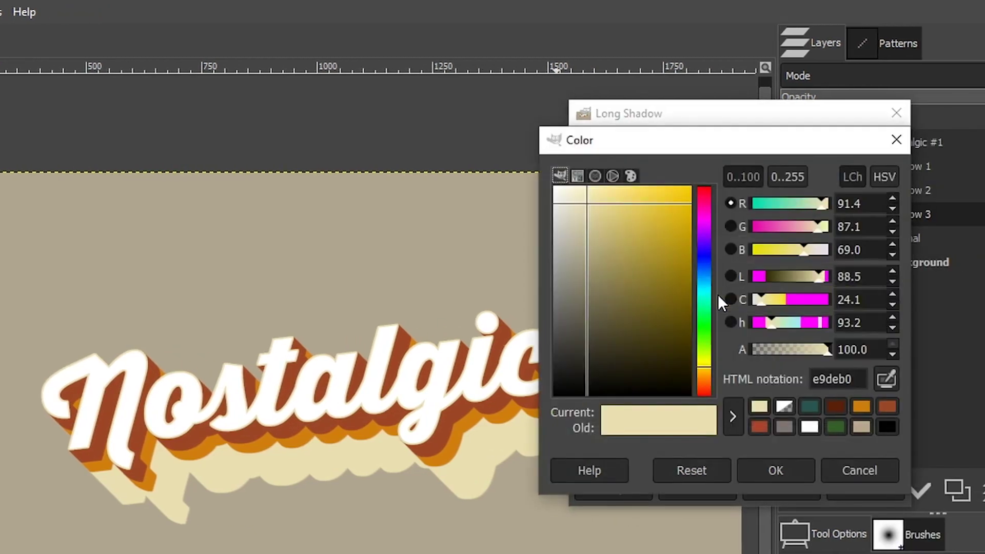
left_click(834, 405)
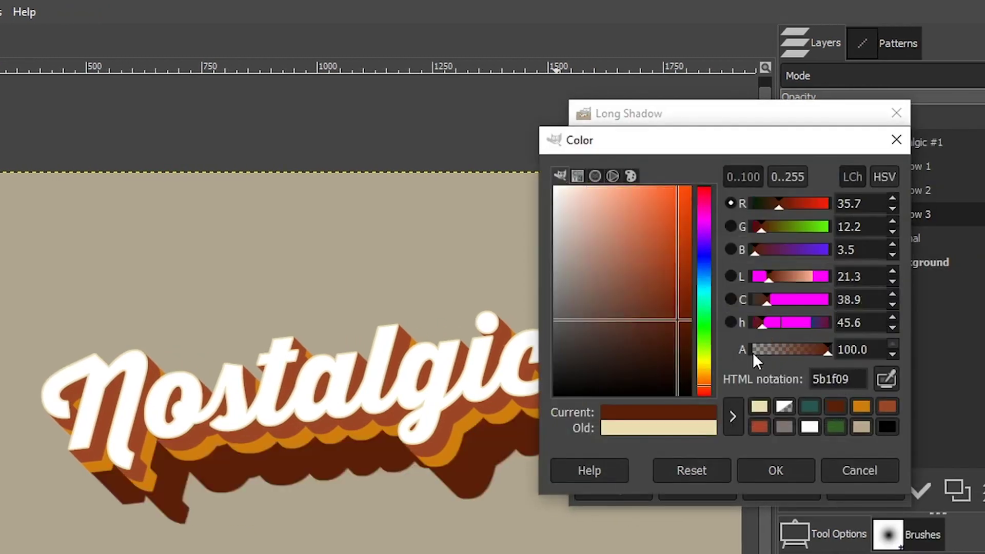
left_click(791, 467)
left_click_drag(608, 274, 588, 276)
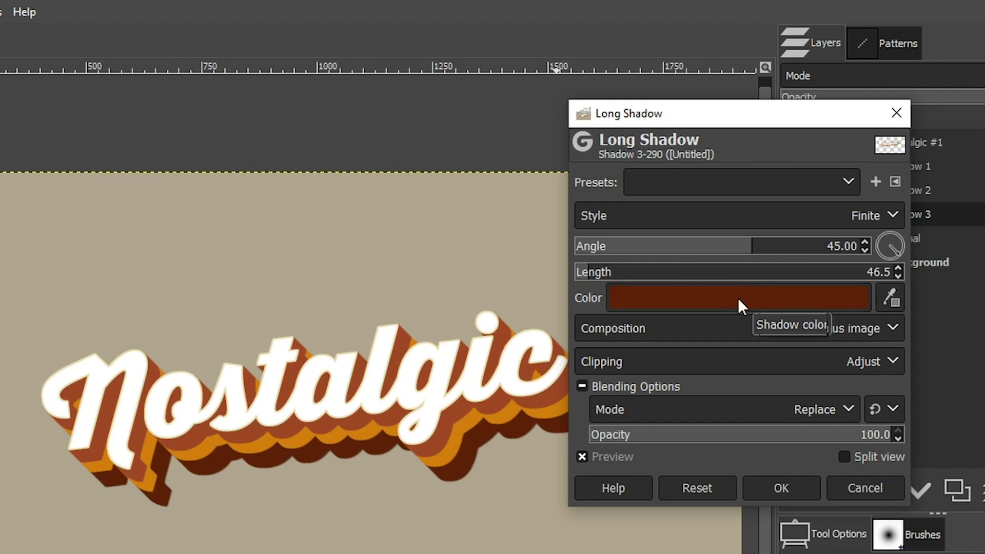
left_click(794, 487)
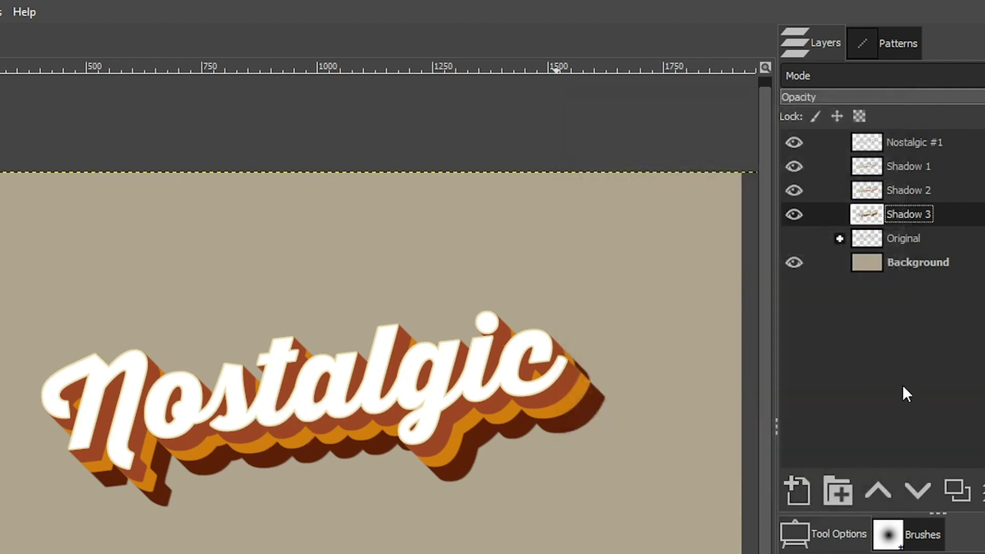
Duplicate Shadow 3, lower the copy beneath it, and rename it Shadow 4.
left_click(959, 491)
left_click(918, 490)
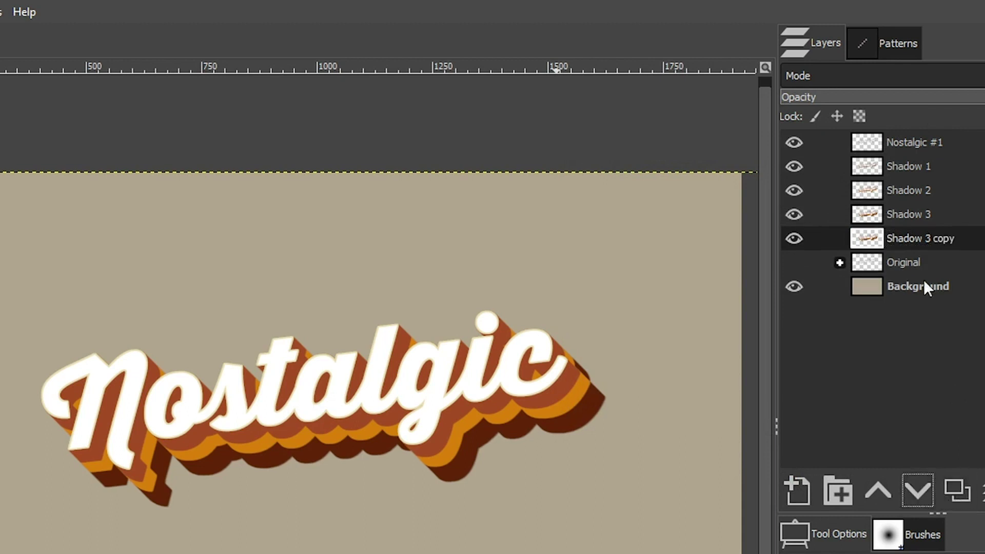
double_click(925, 238)
left_click_drag(927, 238, 968, 238)
type("4")
key("Return")
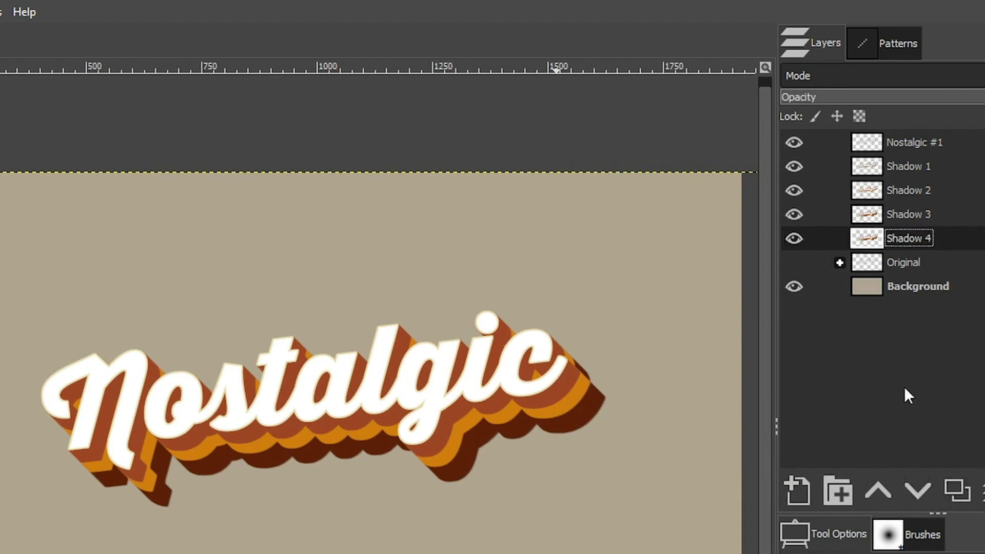
Apply a teal 25564f Long Shadow, length 34.9, to Shadow 4, then hide all four shadow layers.
left_click(2, 12)
mouse_move(5, 200)
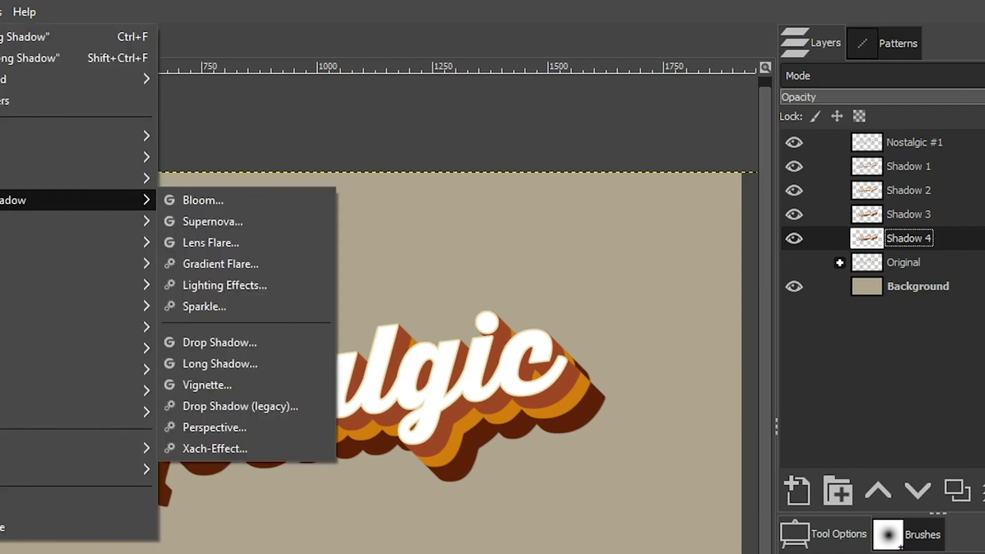
left_click(220, 363)
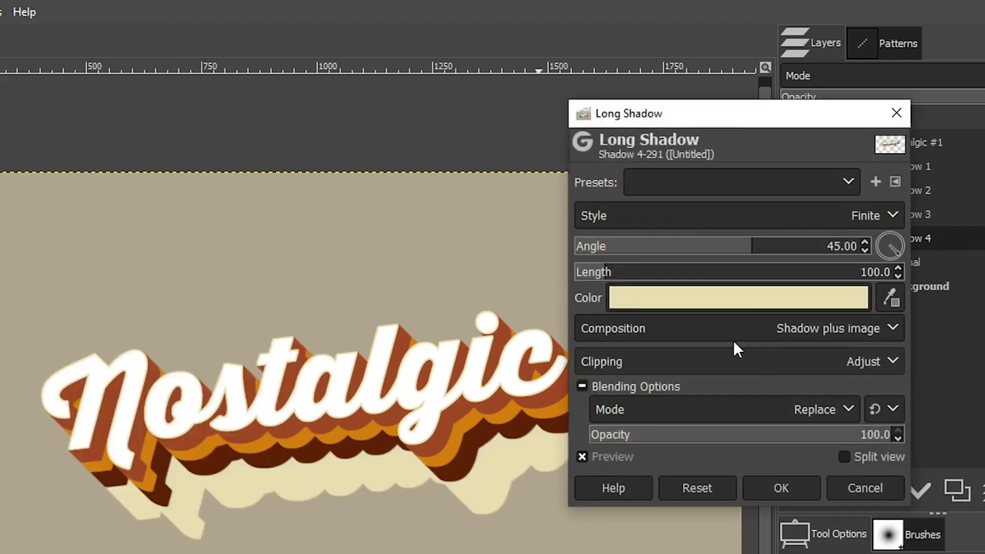
left_click(725, 298)
left_click(818, 410)
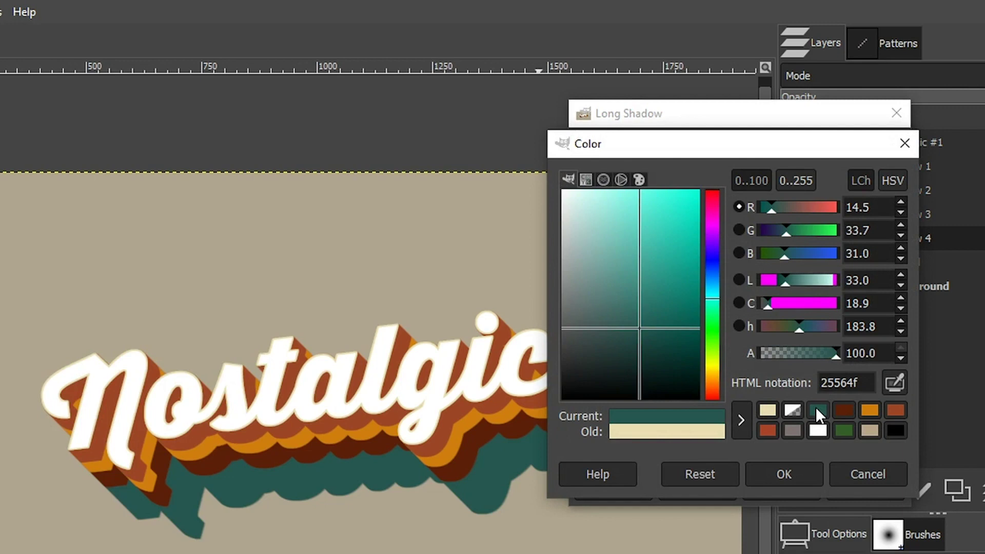
left_click(799, 471)
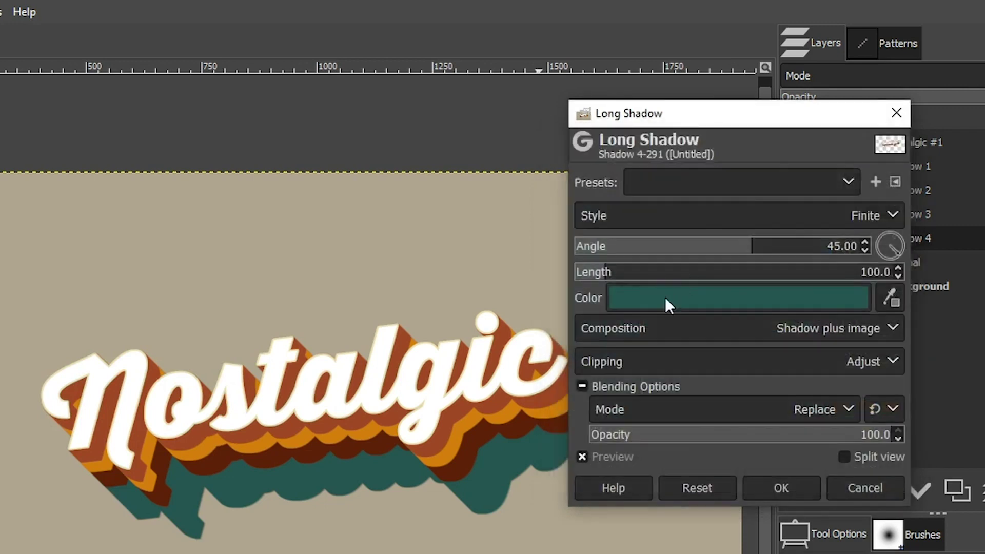
left_click_drag(591, 276, 586, 272)
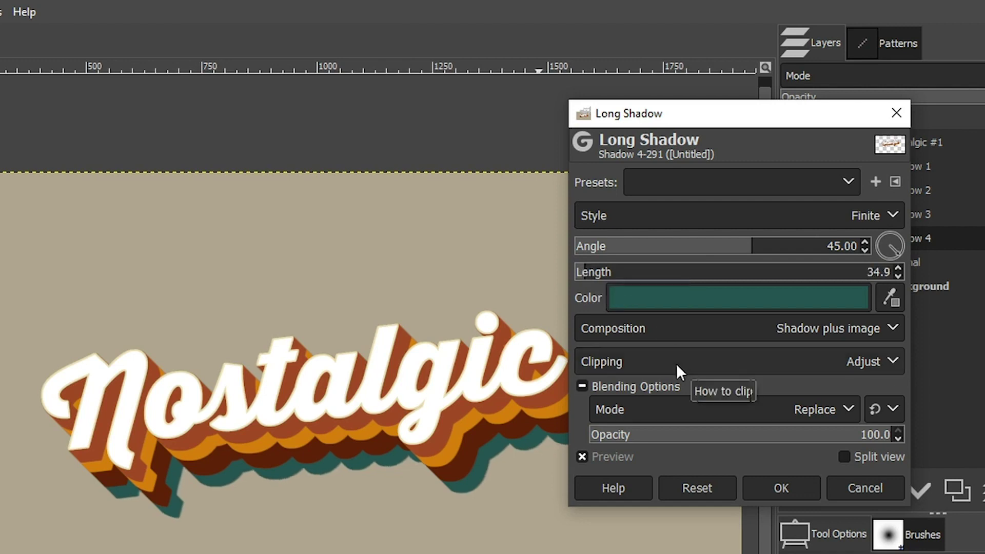
left_click(765, 490)
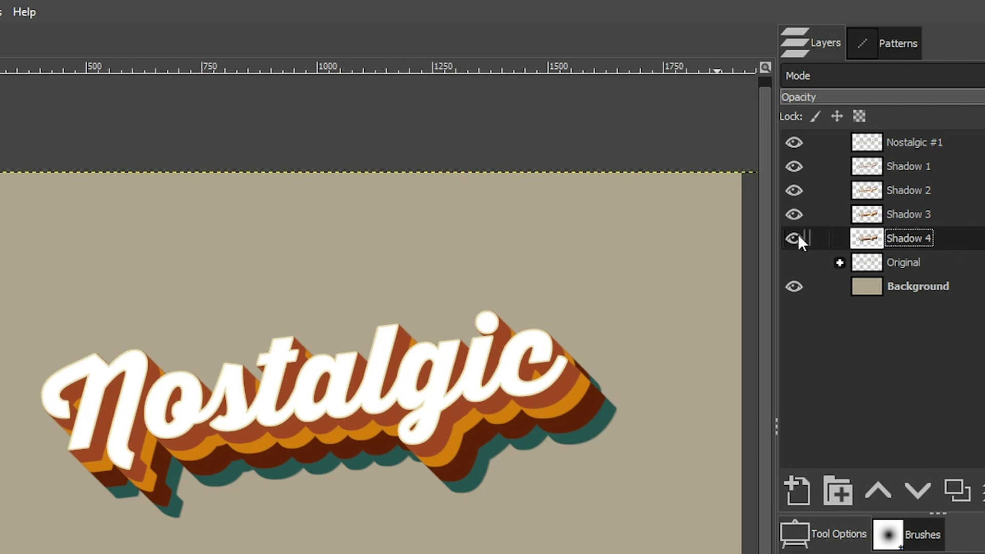
left_click_drag(798, 236, 794, 159)
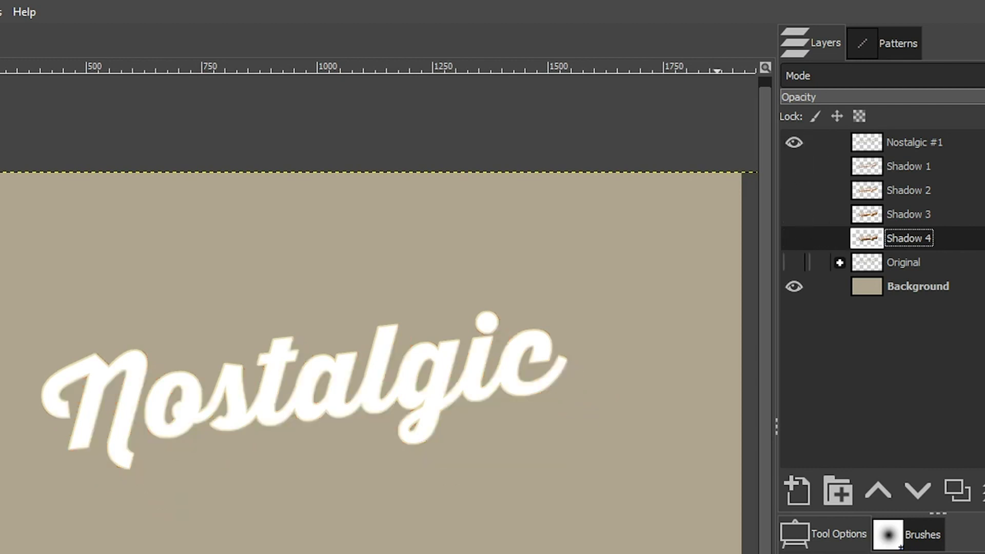
Duplicate Nostalgic #1 into a Nostalgic #2 layer placed directly beneath it.
left_click(957, 145)
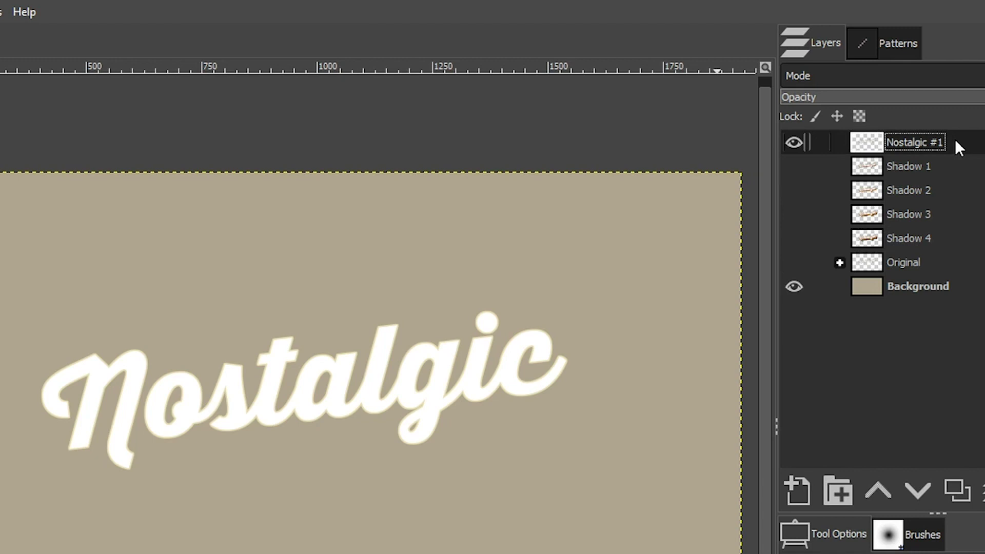
left_click(956, 490)
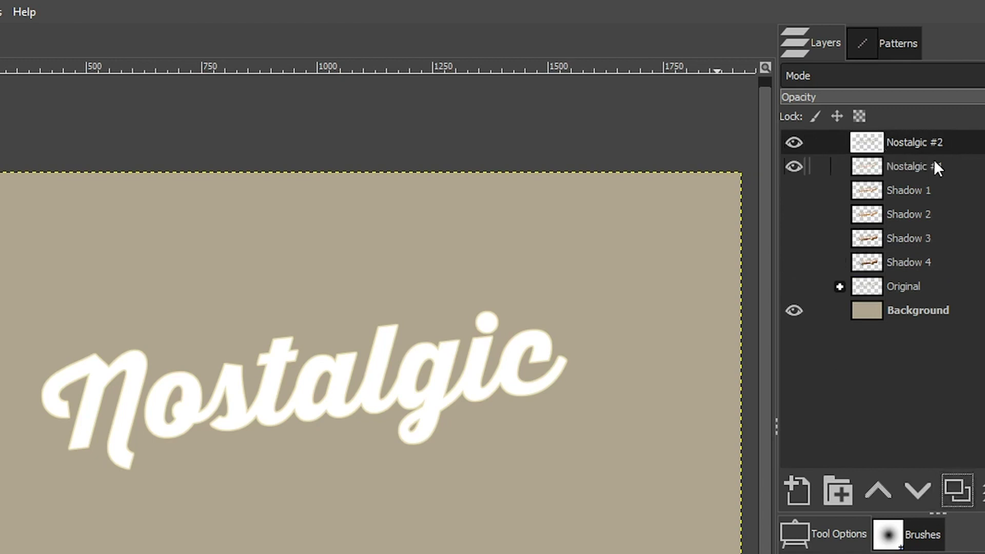
left_click(919, 490)
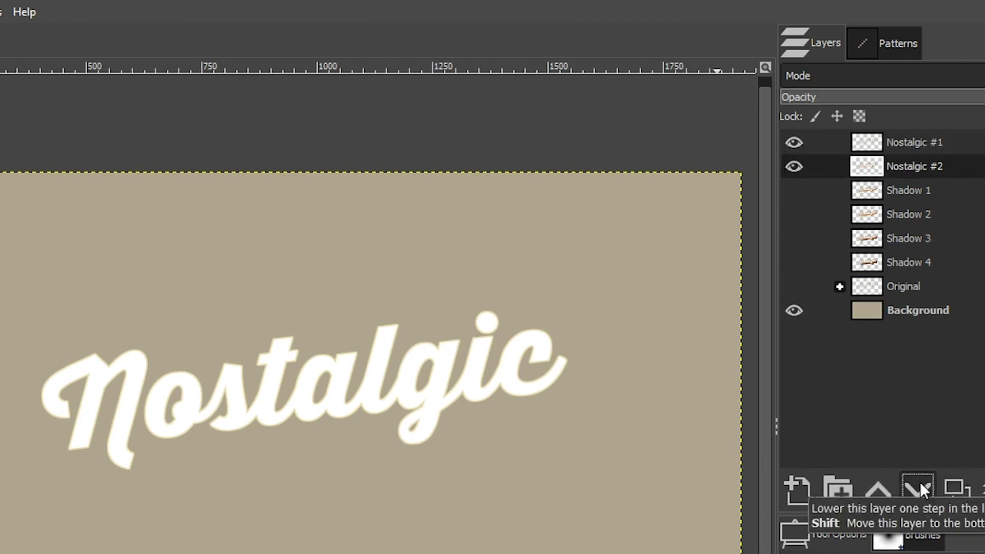
left_click(25, 8)
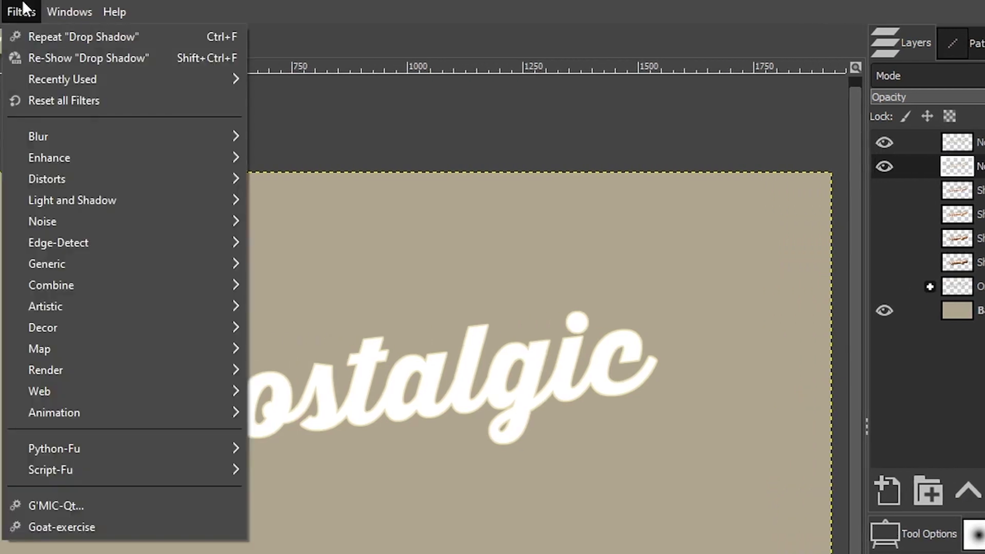
mouse_move(74, 198)
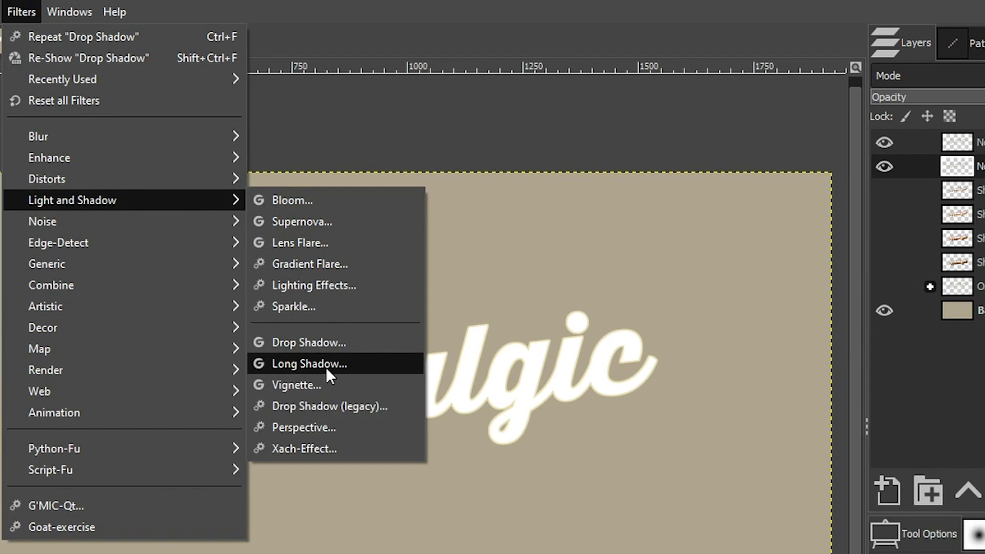
Give Nostalgic #2 a red-brown Drop Shadow with no blur, full opacity and grow radius 15.
left_click(316, 341)
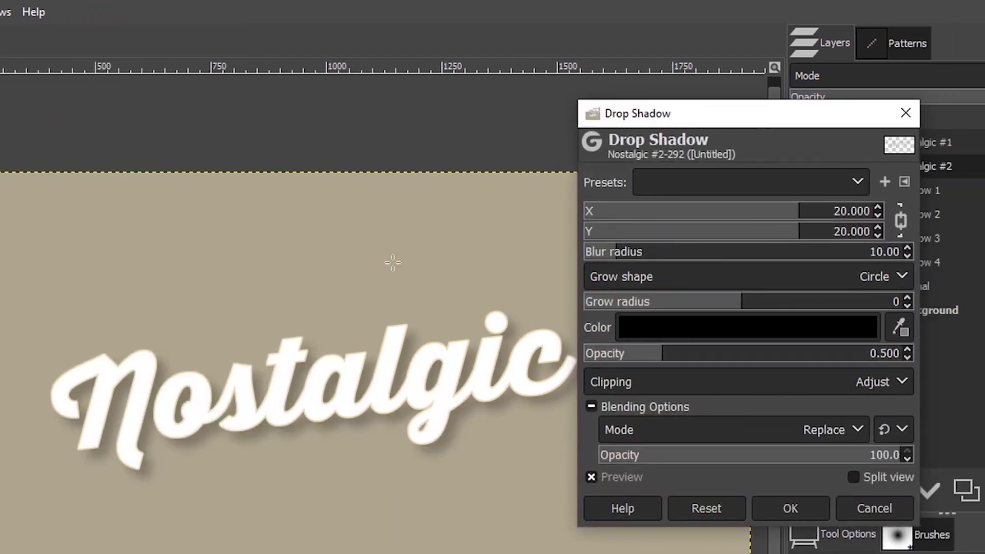
left_click(734, 330)
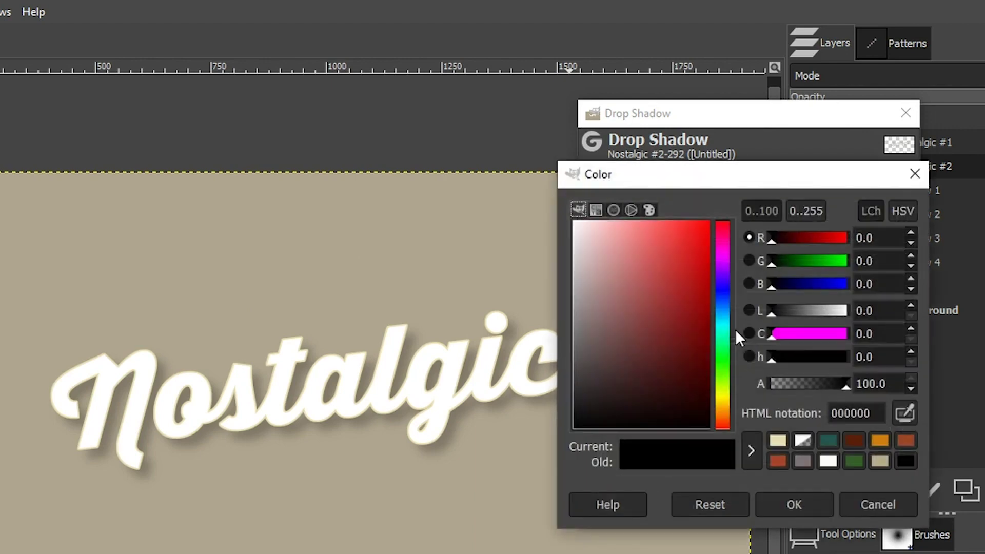
left_click(904, 439)
left_click(789, 500)
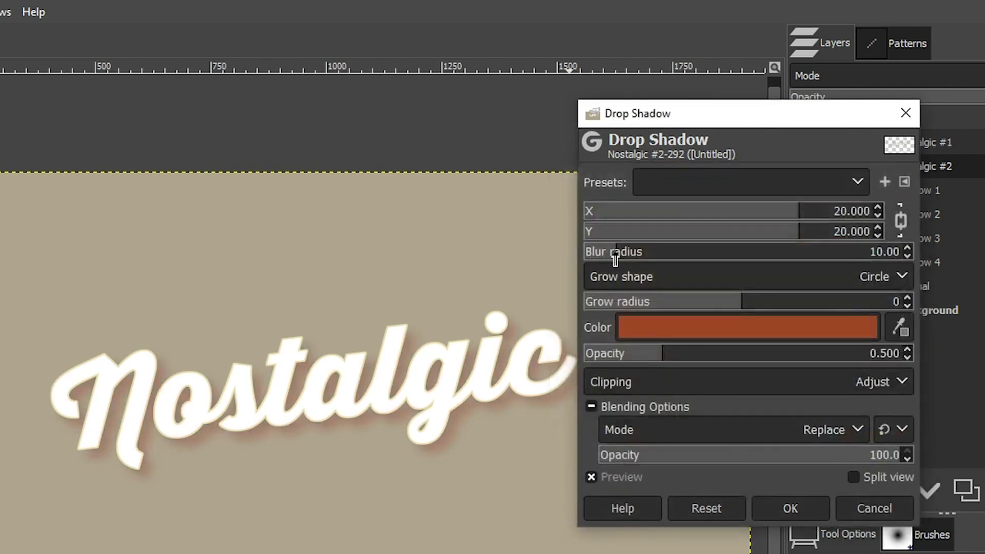
left_click_drag(620, 261, 579, 258)
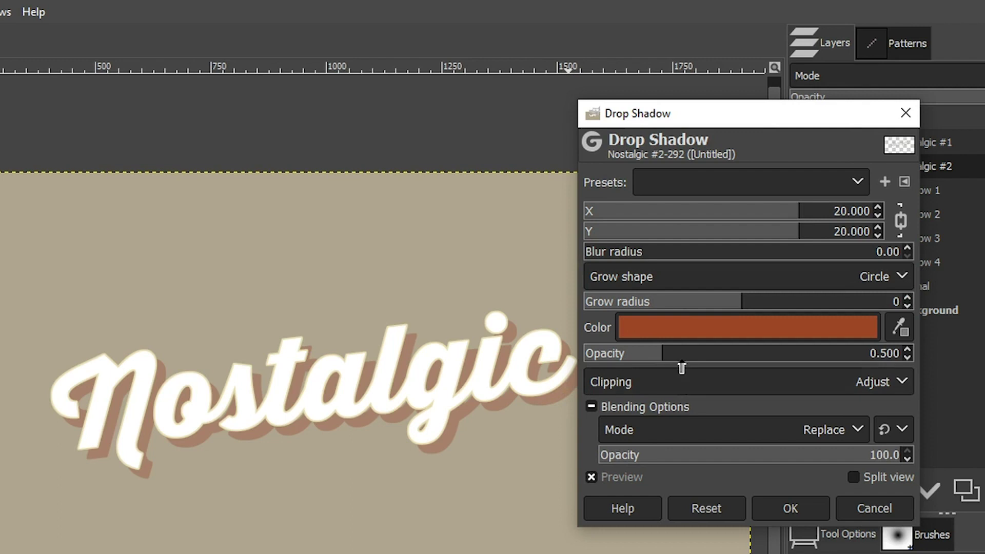
left_click_drag(681, 362, 922, 356)
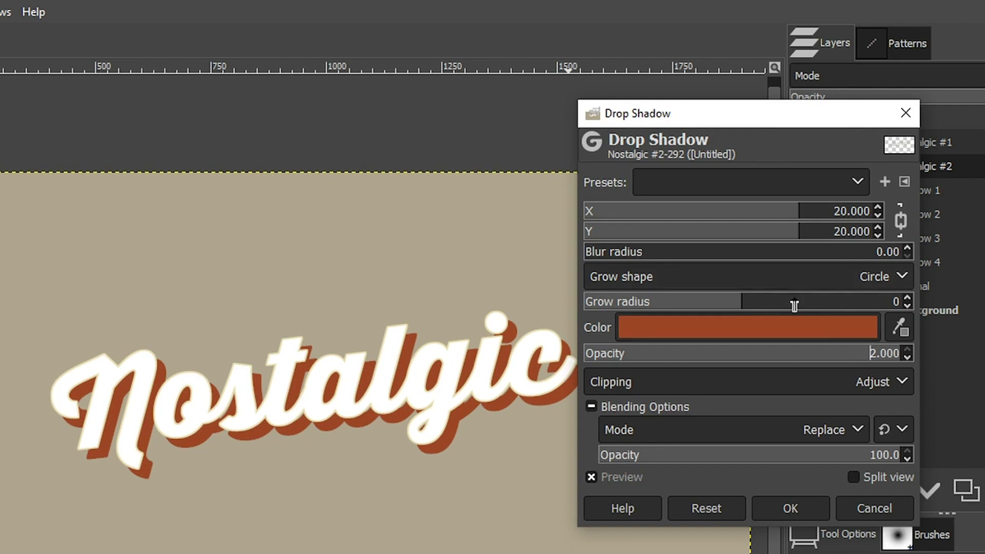
left_click(811, 305)
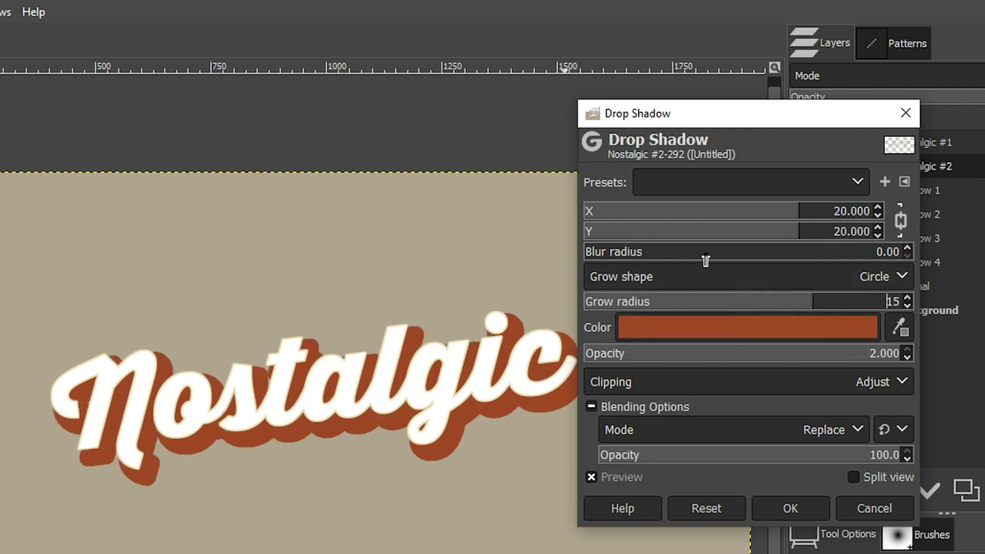
Reduce the drop shadow's X/Y offset to about 2.8 and apply it.
left_click(779, 237)
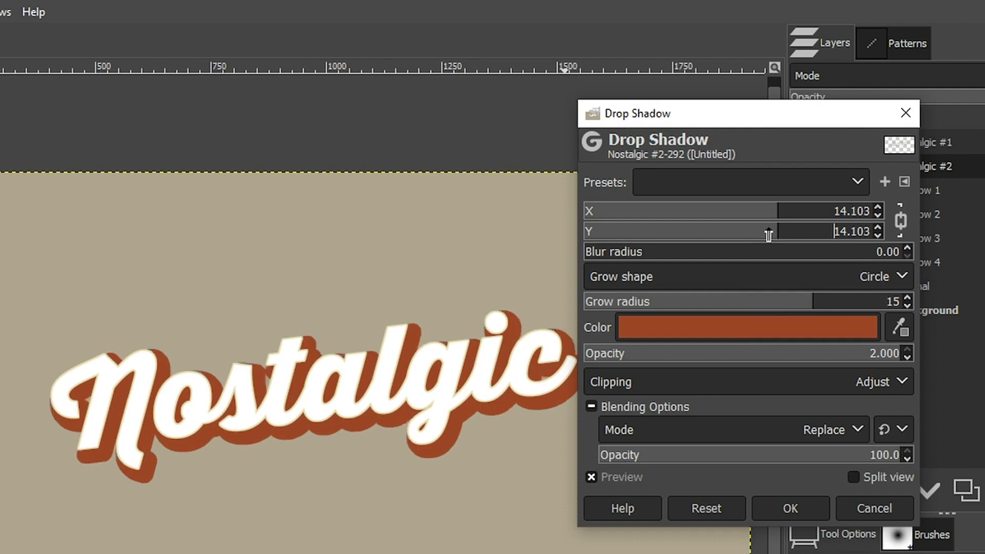
left_click(768, 235)
left_click(761, 233)
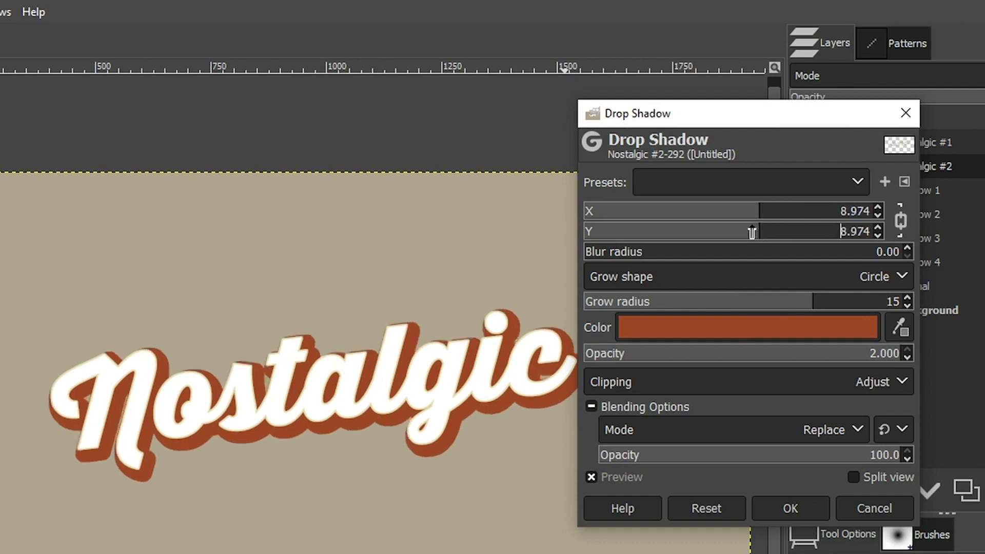
left_click(752, 233)
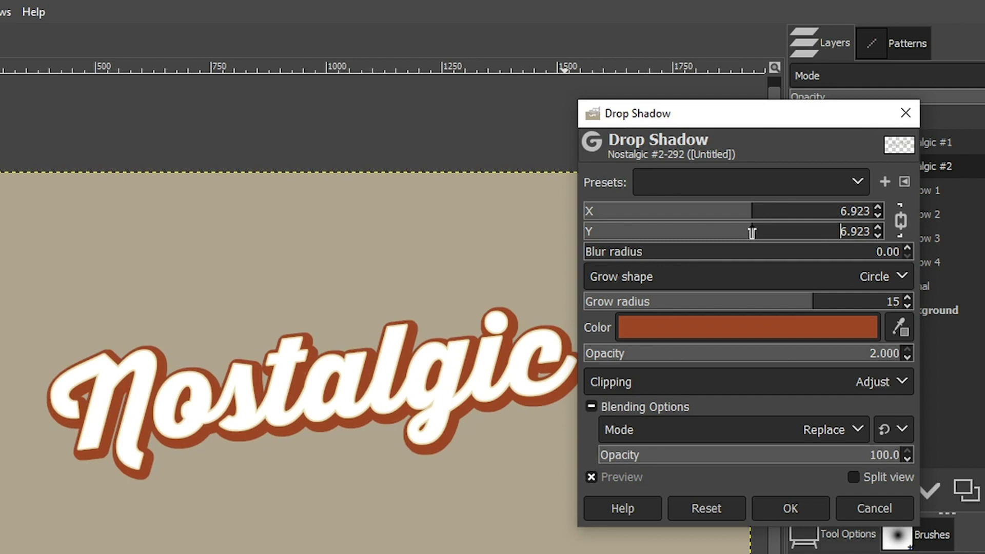
left_click(744, 233)
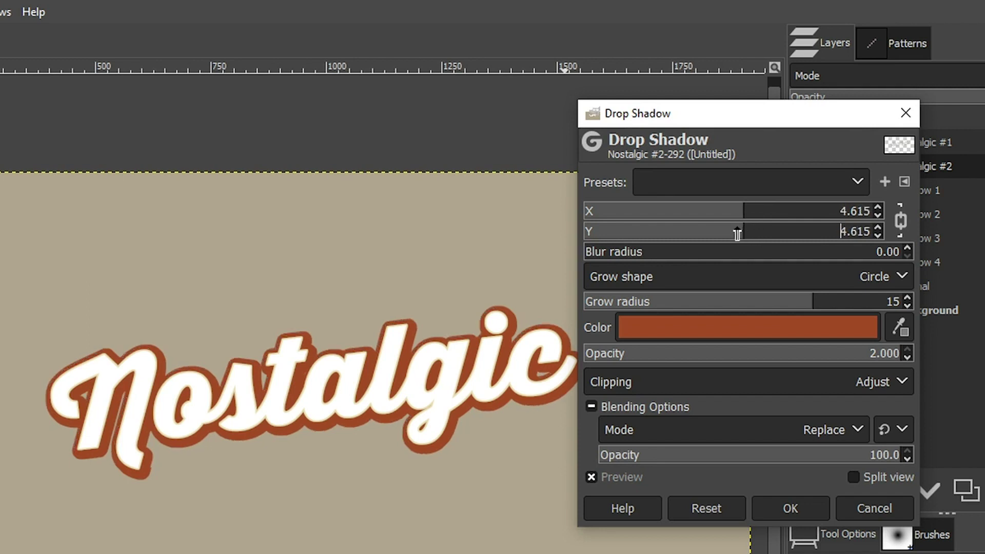
left_click(737, 233)
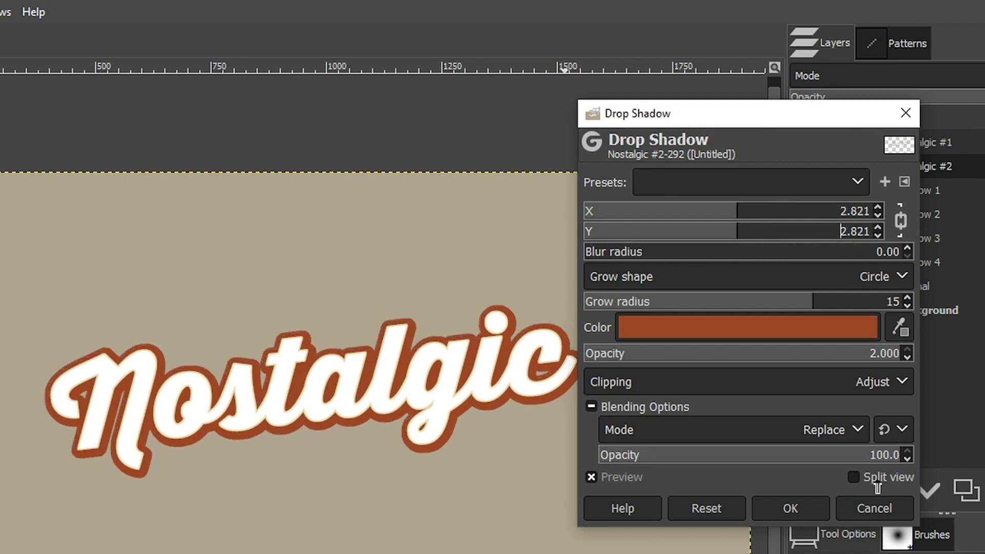
left_click(799, 504)
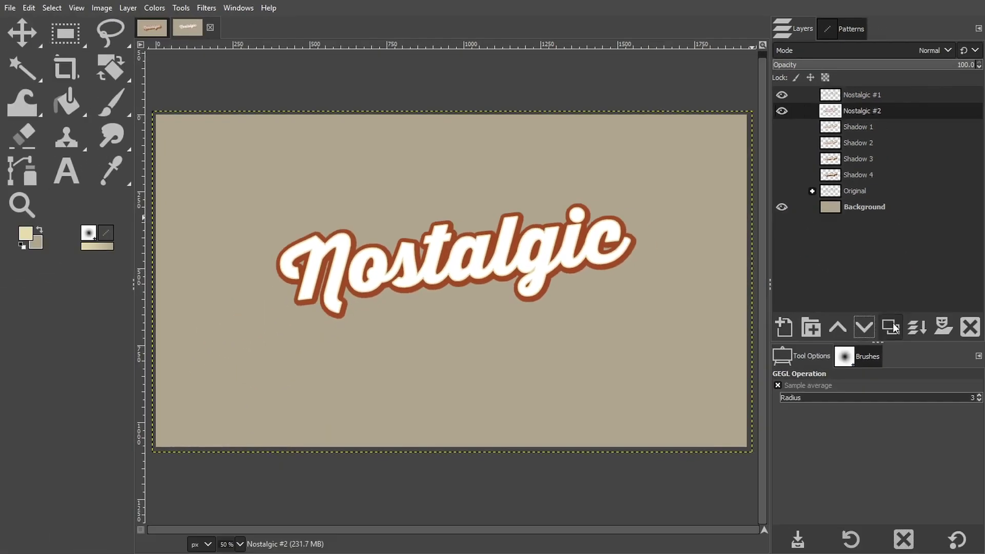
Add a Nostalgic #3 copy below Nostalgic #2 with an orange d07e0e Long Shadow, length 37.8.
left_click(891, 327)
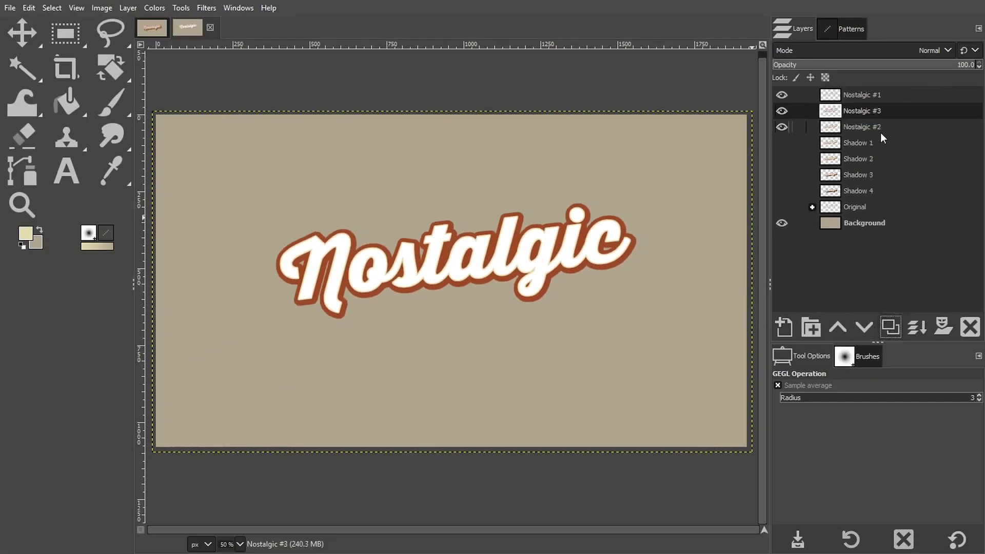
left_click(865, 327)
left_click(207, 7)
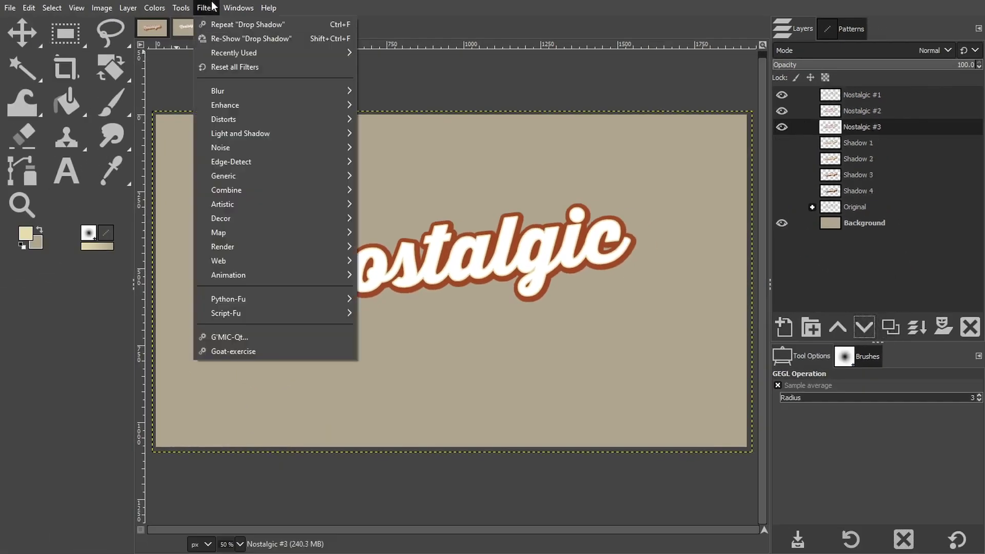
mouse_move(307, 133)
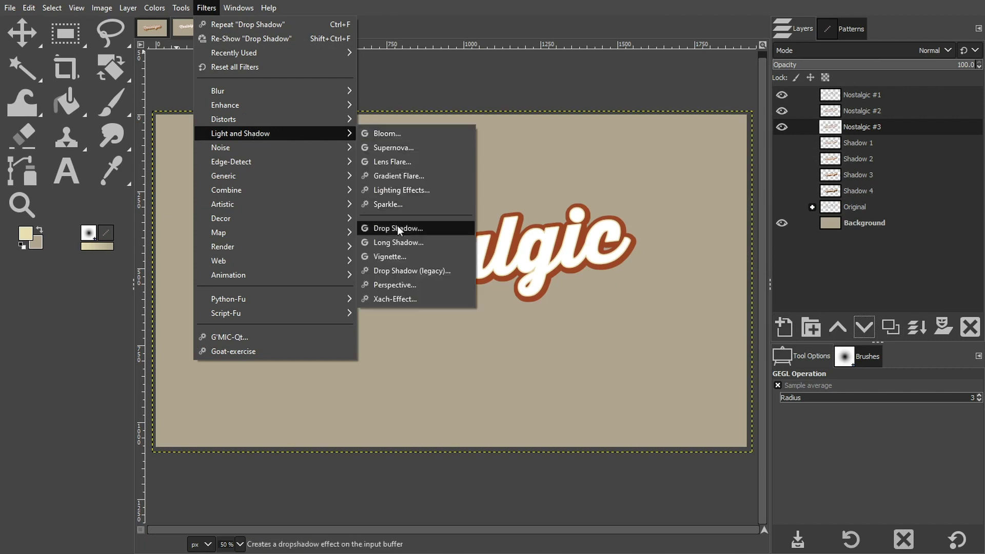
left_click(382, 243)
left_click(732, 198)
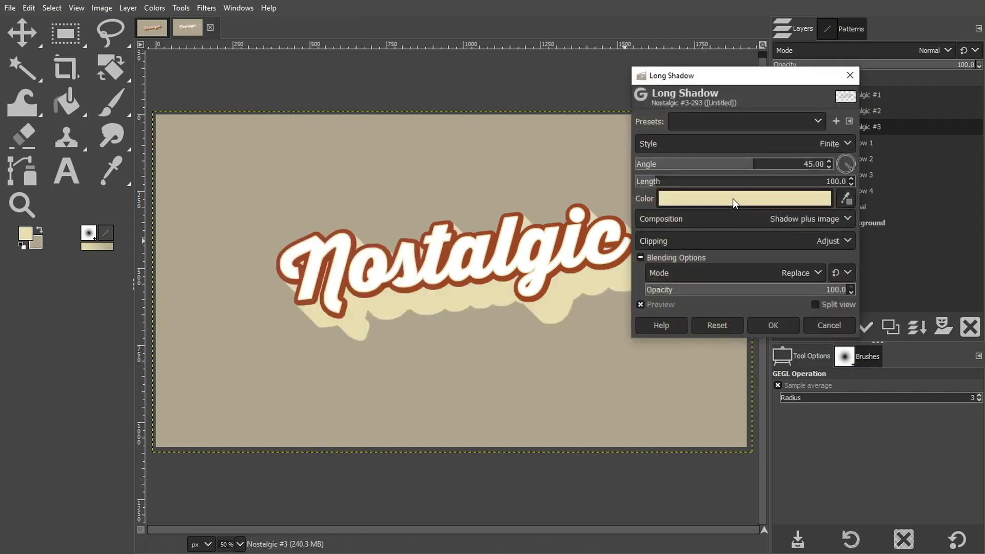
left_click(828, 273)
left_click(771, 316)
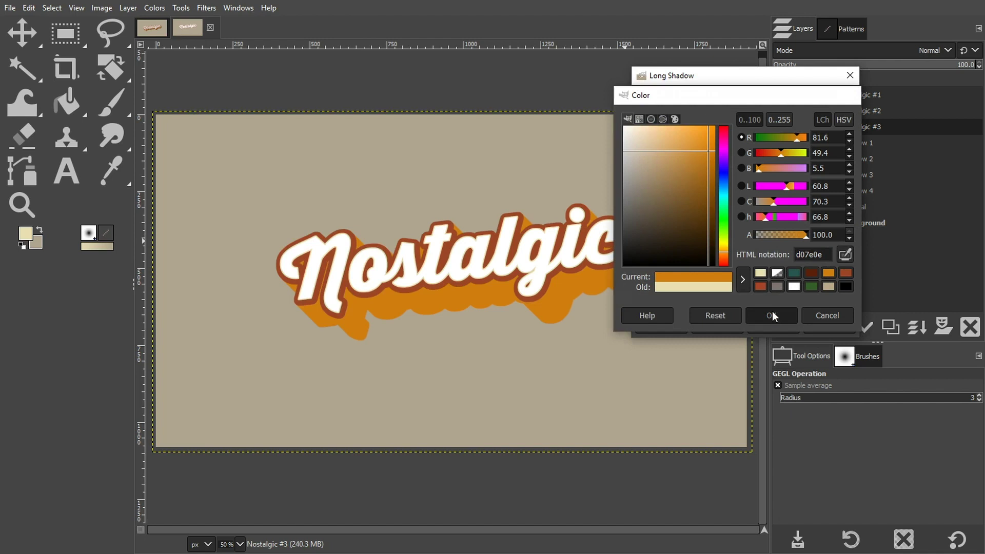
left_click_drag(646, 183, 643, 184)
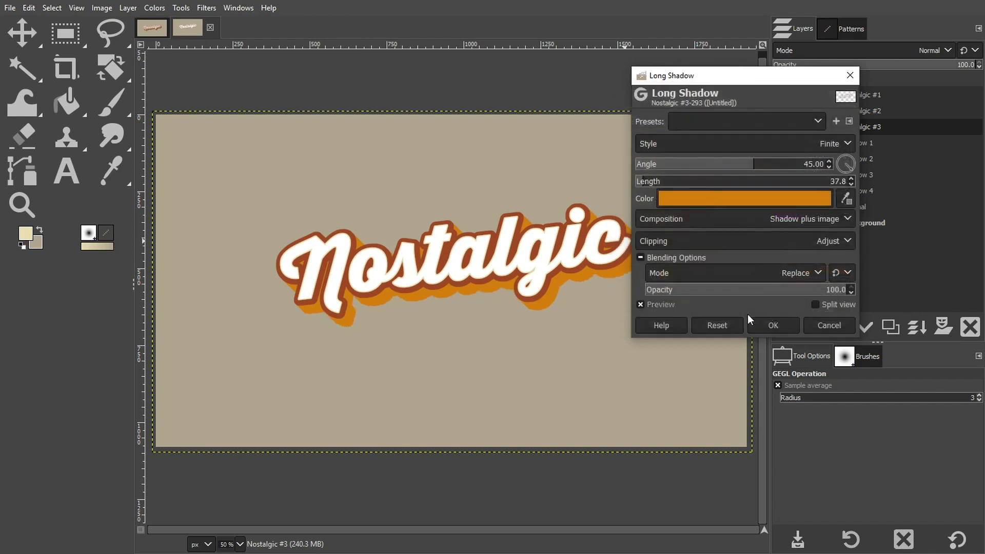
left_click(759, 326)
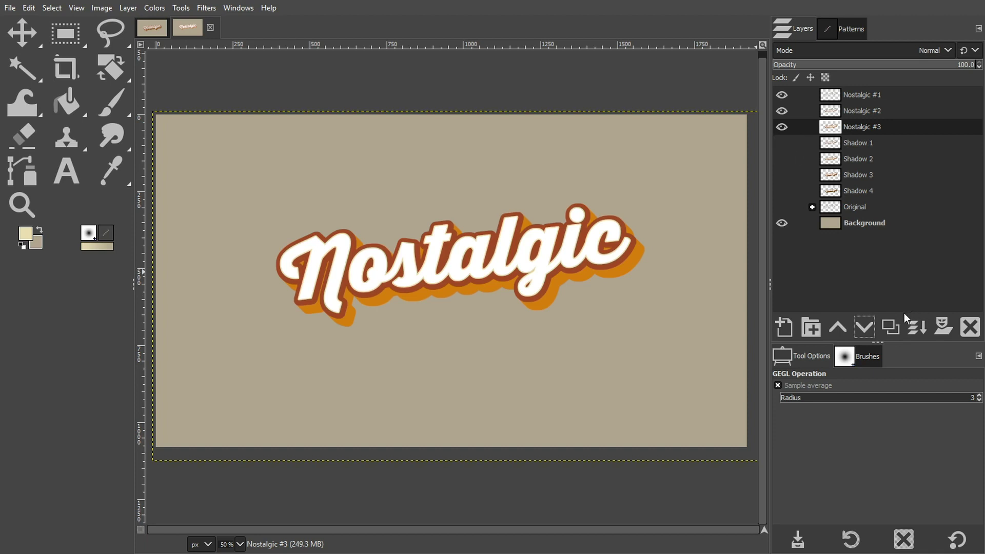
Duplicate the text layer as Nostalgic #4 and give it a dark brown Long Shadow.
left_click(891, 327)
left_click(206, 8)
mouse_move(287, 133)
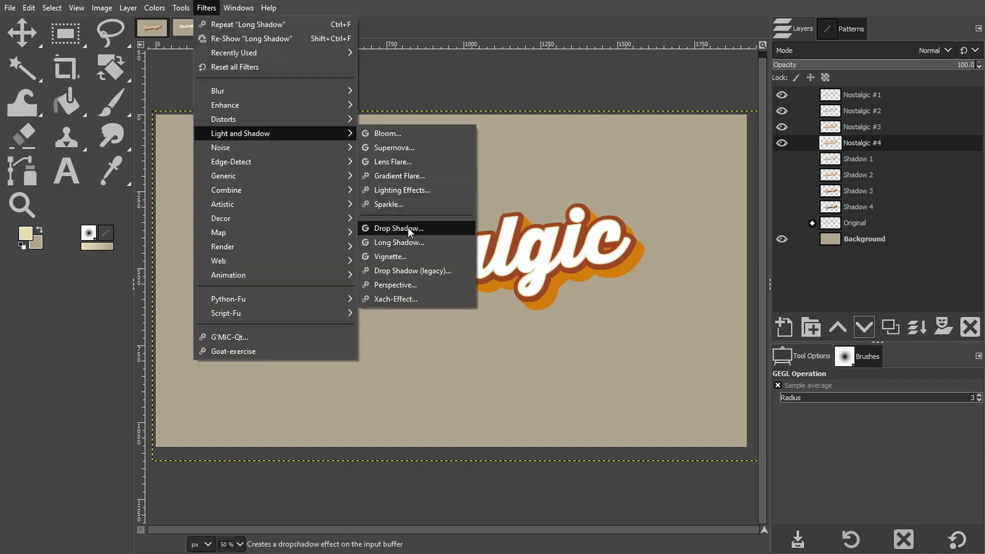
left_click(399, 242)
left_click(725, 198)
left_click(743, 313)
left_click(758, 326)
Duplicate again as Nostalgic #5 with a teal Long Shadow, then add texture-1874580_1920.jpg as a layer.
left_click(891, 327)
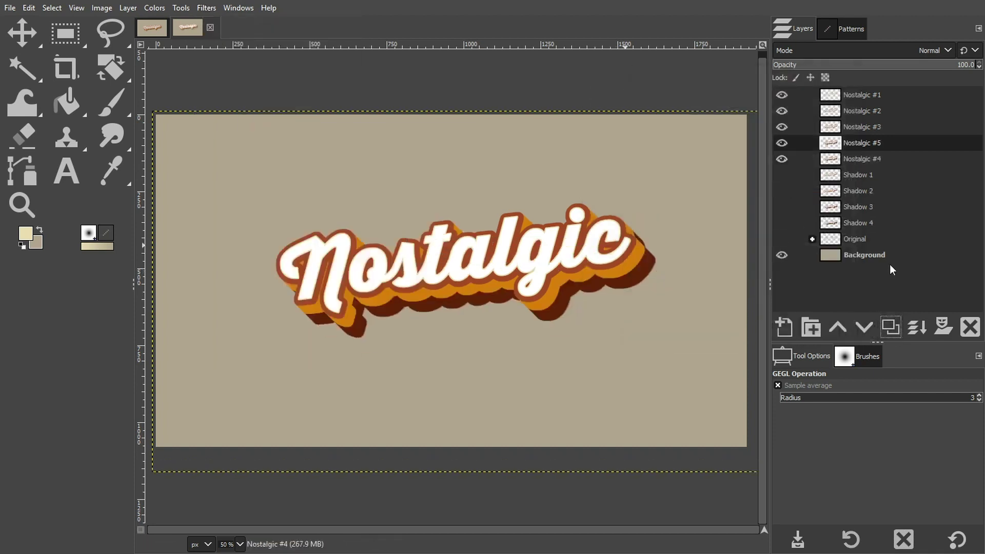
left_click(207, 8)
mouse_move(298, 133)
left_click(398, 242)
left_click(725, 198)
left_click(766, 271)
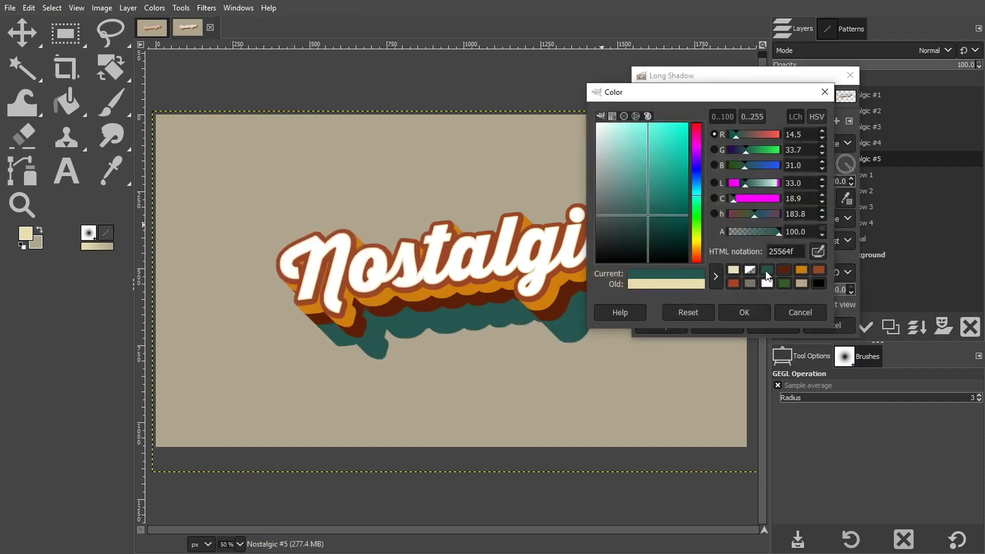
left_click(743, 313)
left_click(772, 326)
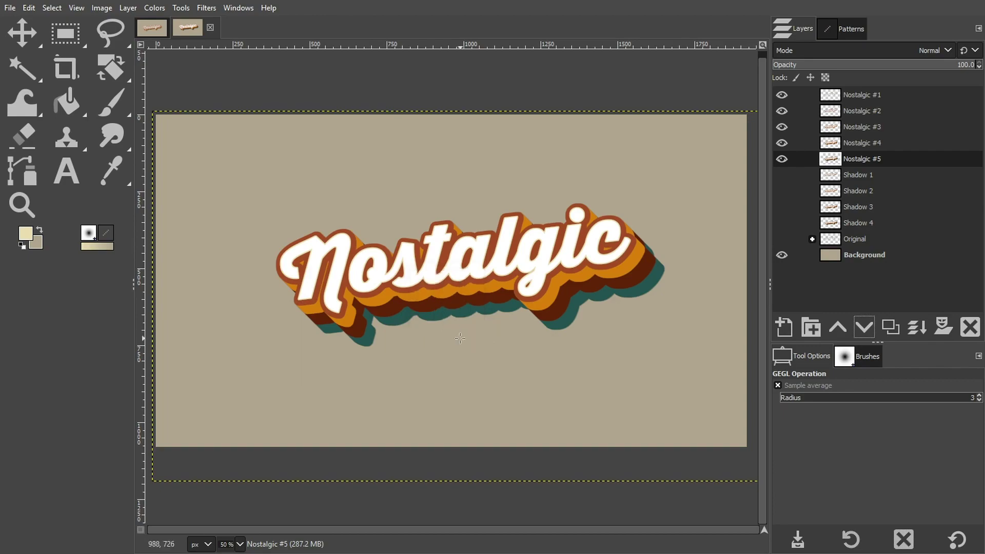
left_click_drag(460, 338, 469, 336)
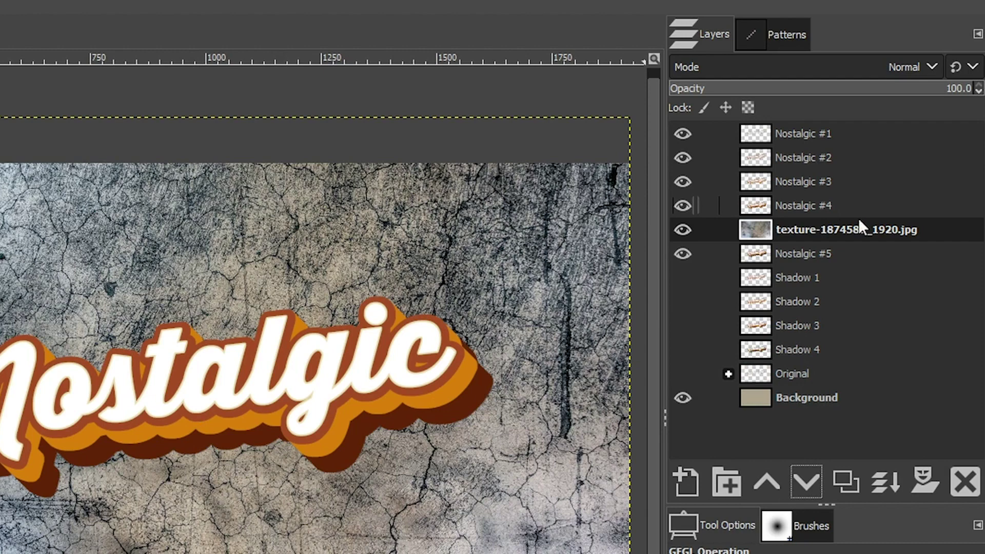
Move the texture-1874580_1920.jpg layer to the top in Screen mode at 19.4% opacity.
left_click_drag(858, 221, 871, 134)
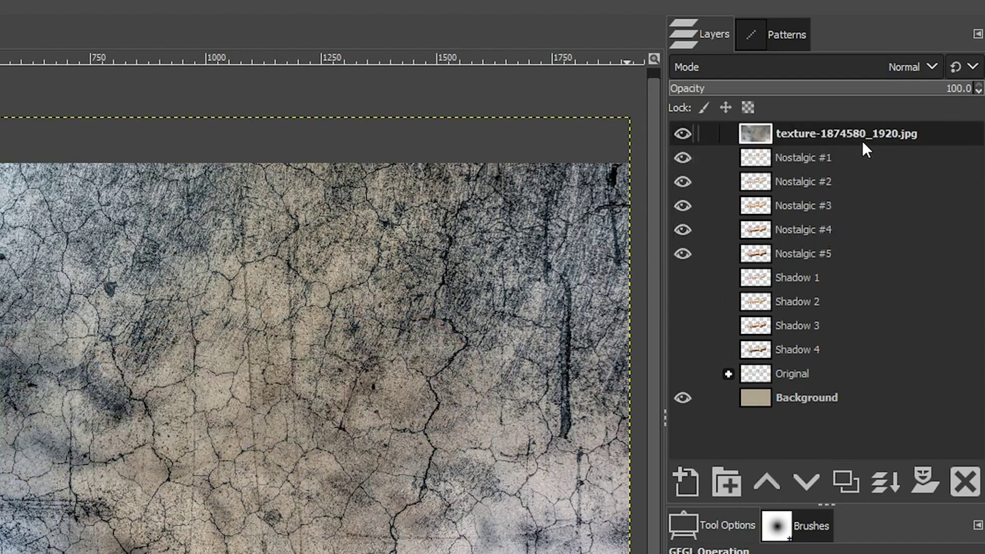
left_click(903, 64)
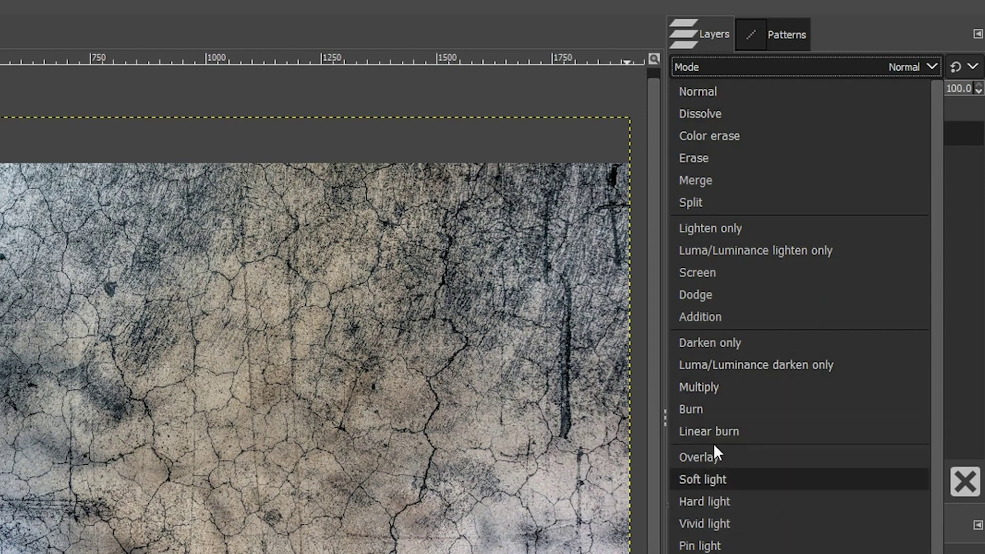
left_click(720, 272)
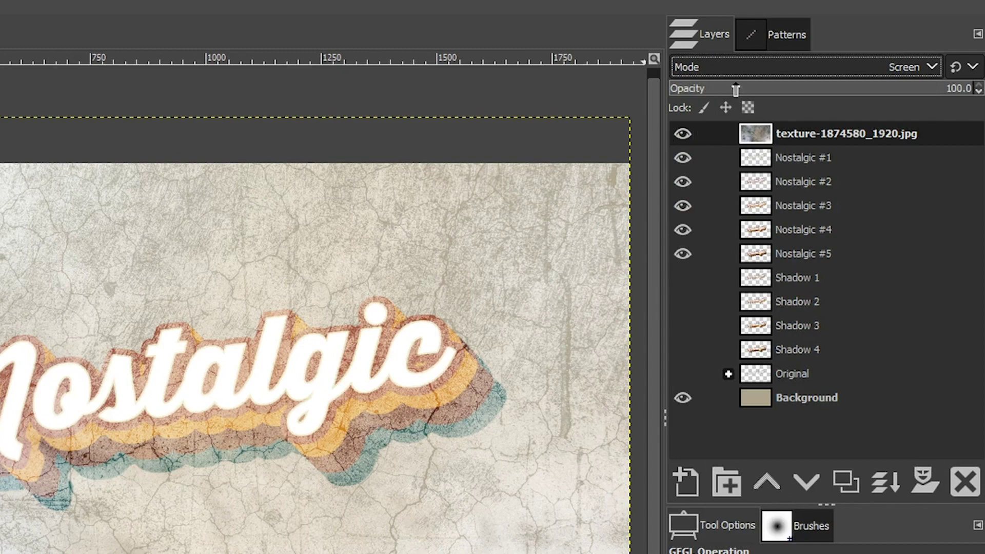
left_click_drag(735, 90, 728, 88)
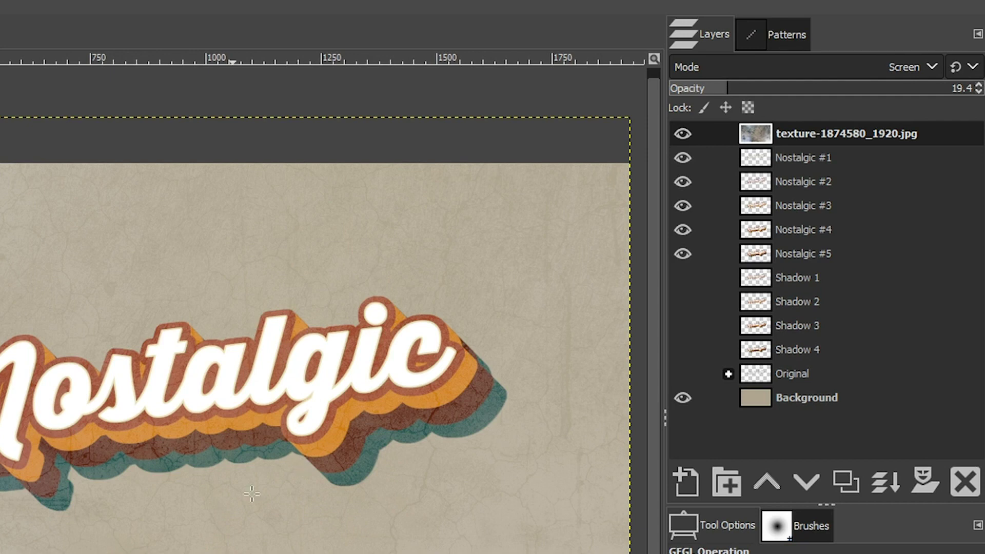
left_click(866, 154)
Gather Nostalgic #1 through #5 into a new layer group and collapse it.
right_click(862, 157)
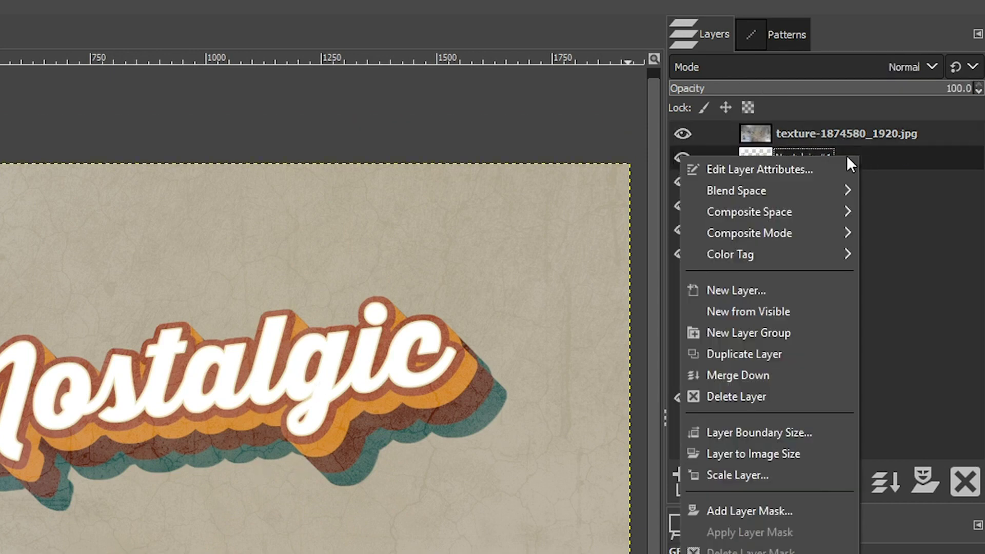
left_click(768, 333)
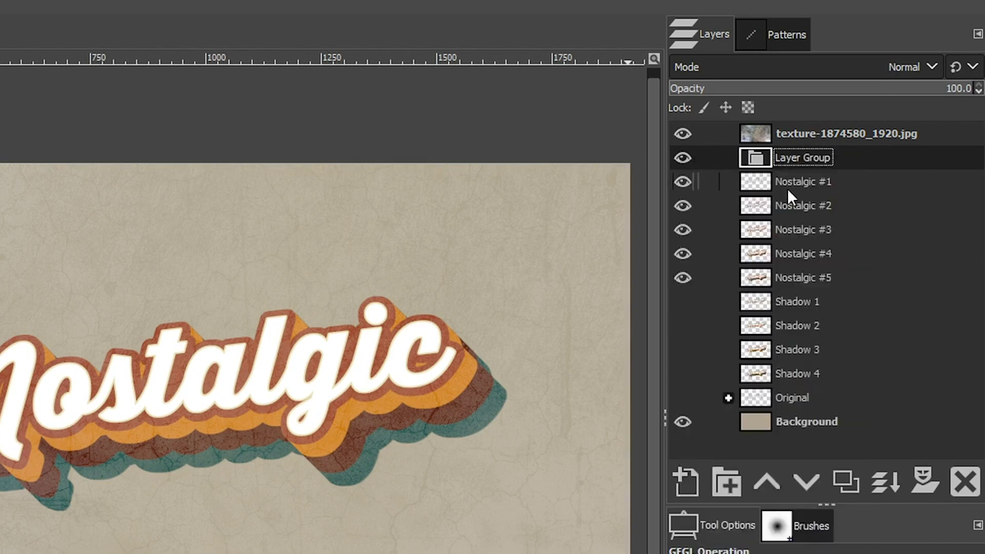
left_click_drag(787, 187, 808, 160)
mouse_move(785, 208)
left_mouse_down()
mouse_move(792, 218)
mouse_move(782, 194)
left_mouse_up()
left_click_drag(790, 229, 796, 226)
left_click_drag(770, 254, 801, 238)
left_click(759, 280)
left_click_drag(759, 280, 790, 263)
left_click(728, 157)
Move the whole text group up and to the left on the canvas.
left_click(834, 155)
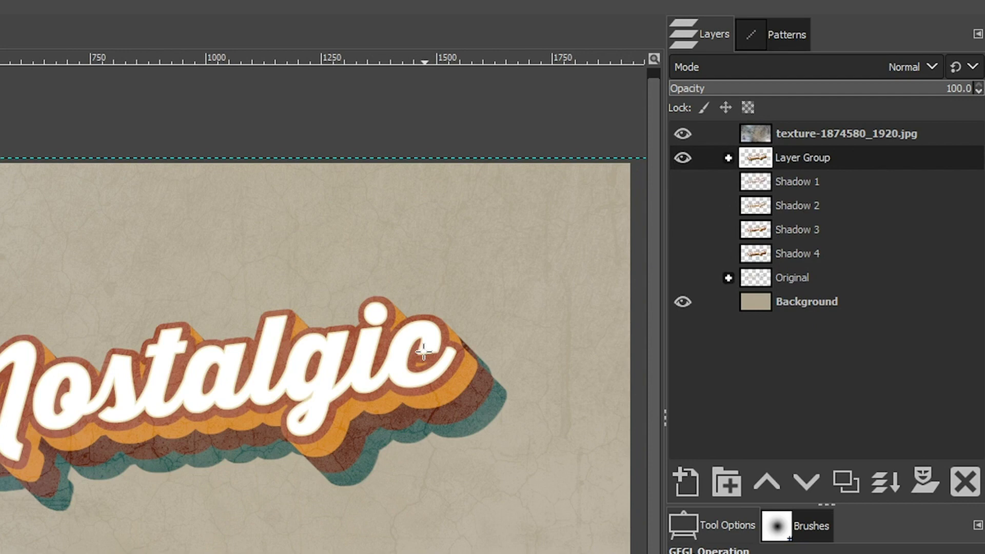
key("m")
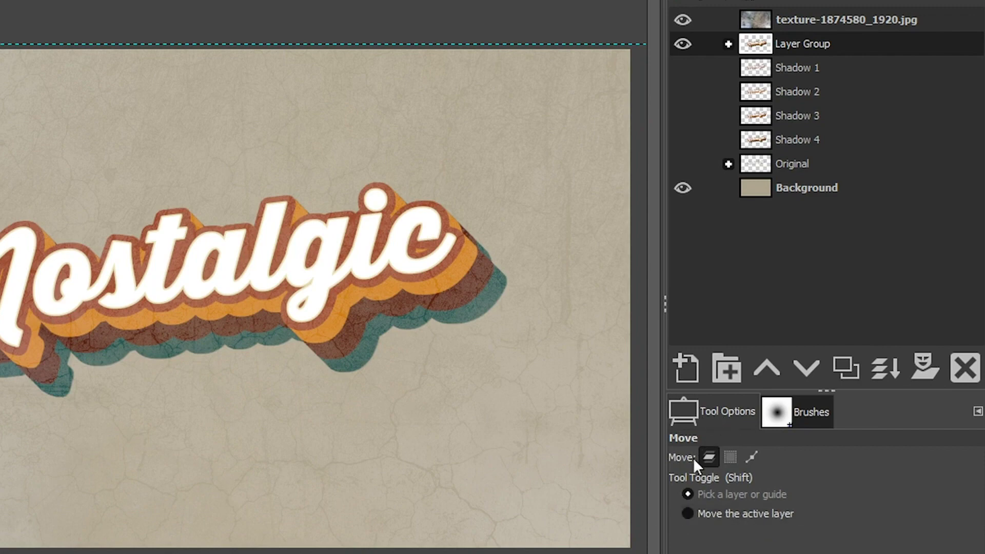
left_click(688, 513)
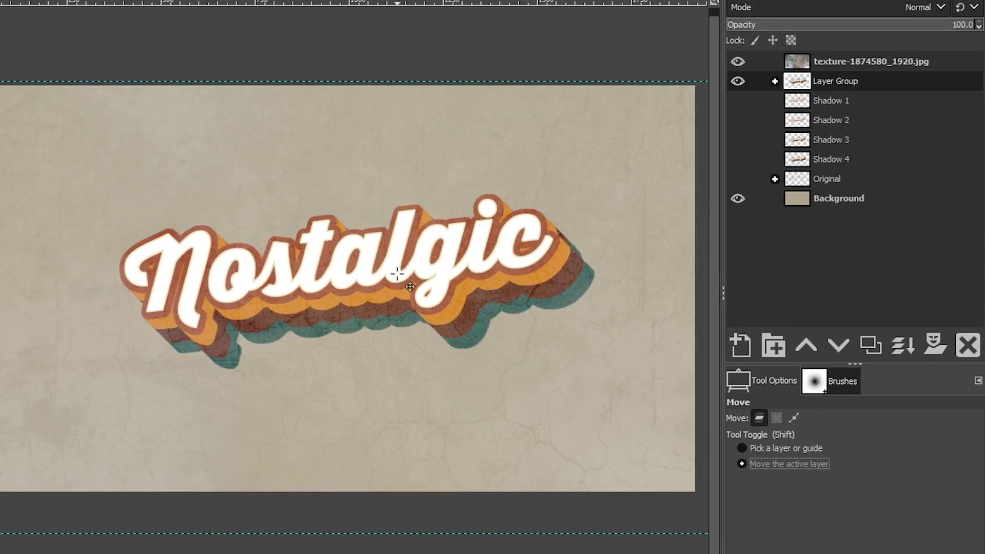
left_click_drag(269, 280, 238, 263)
left_click_drag(485, 257, 413, 219)
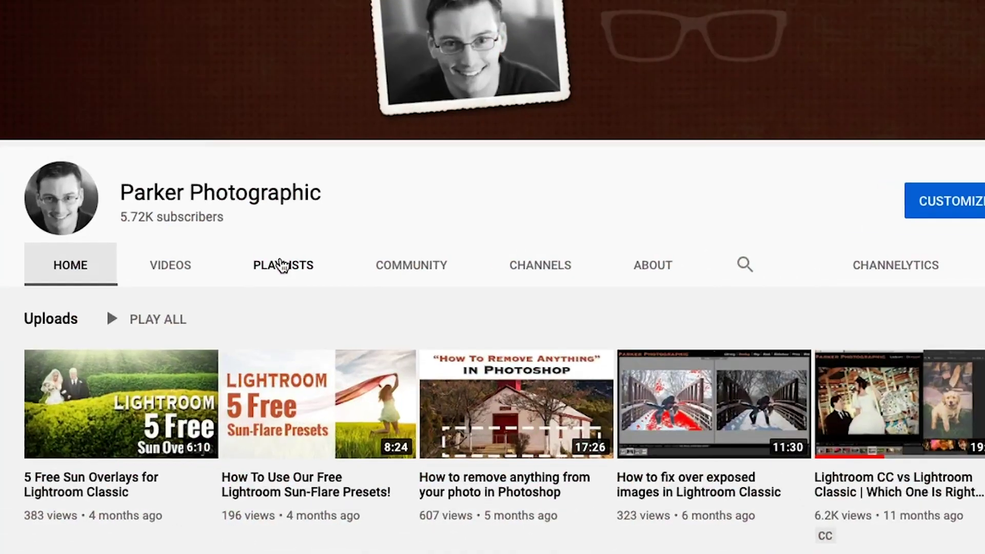
Show the channel's playlists, led by GIMP Text Effects.
left_click(283, 270)
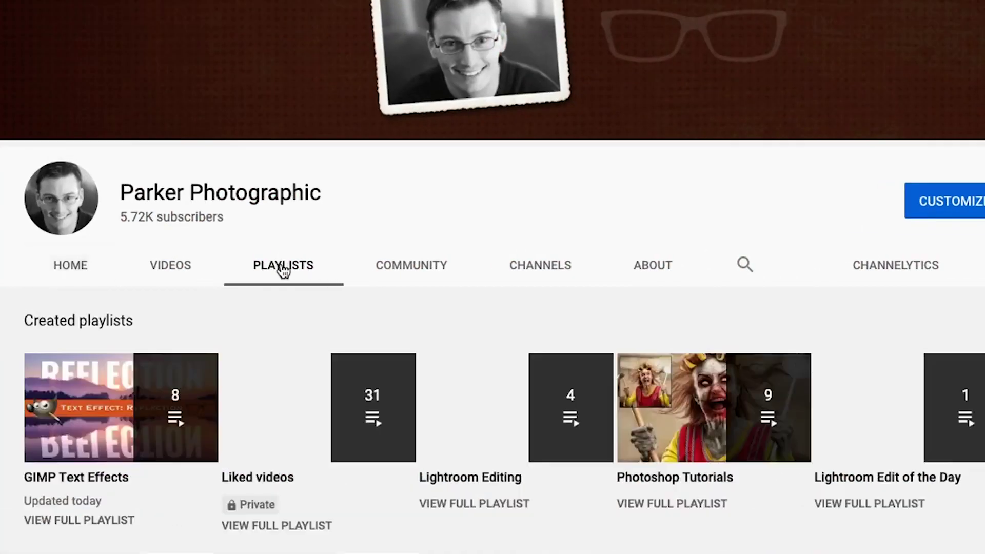